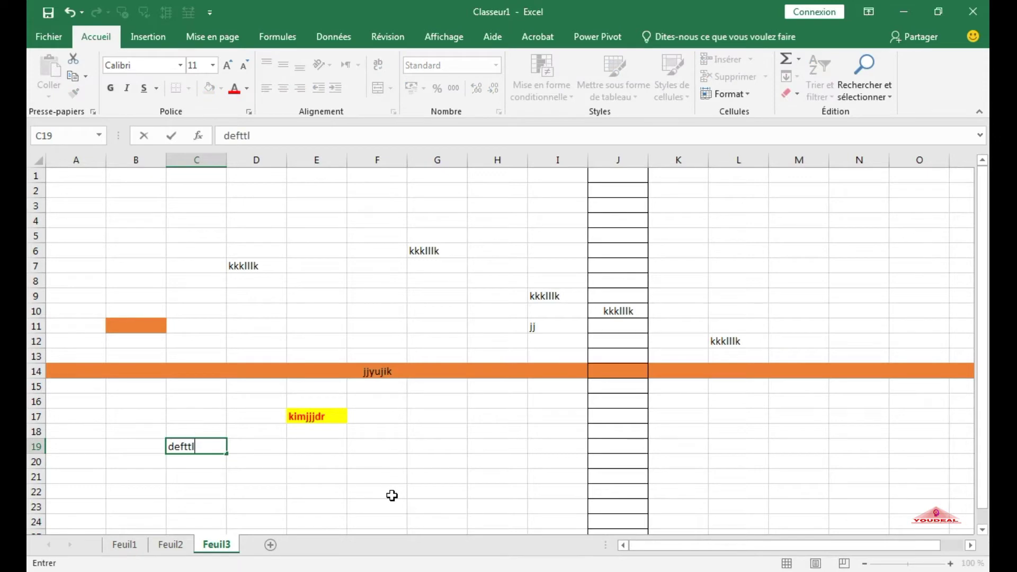
# Step: Enter defttlo in cell C19 and rfftg in cell D20
pyautogui.press('Return')
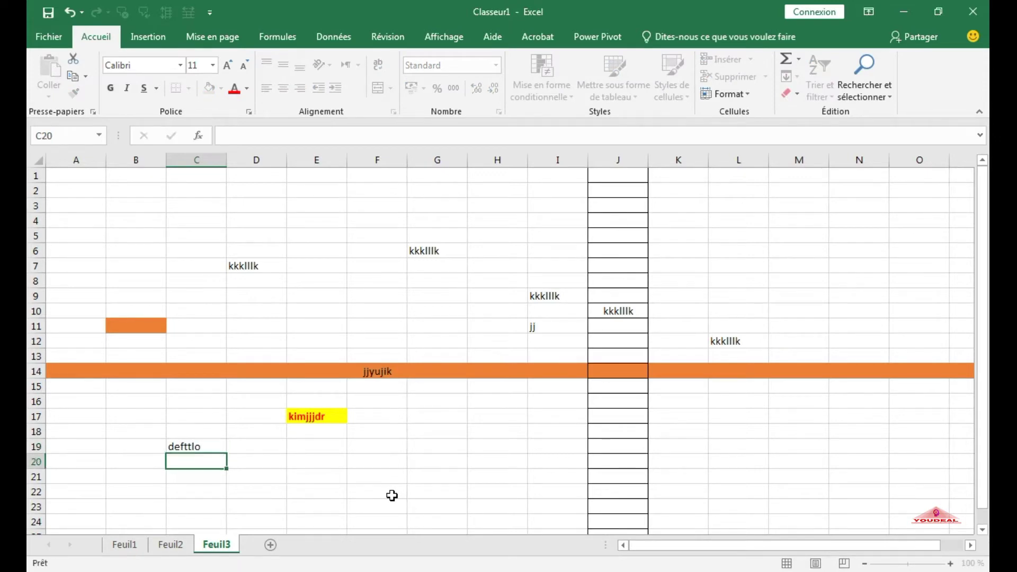
pyautogui.press('Right')
pyautogui.write('rfftg')
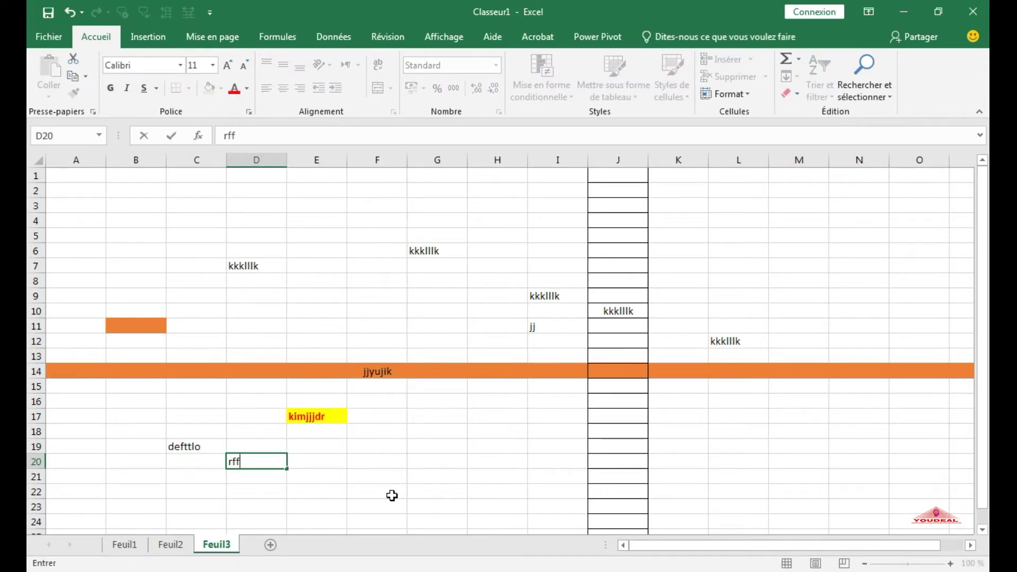
pyautogui.press('Right')
# Step: Fill cell E22, two rows below and one column past rfftg, with the standard theme blue
pyautogui.press('Down')
pyautogui.press('Down')
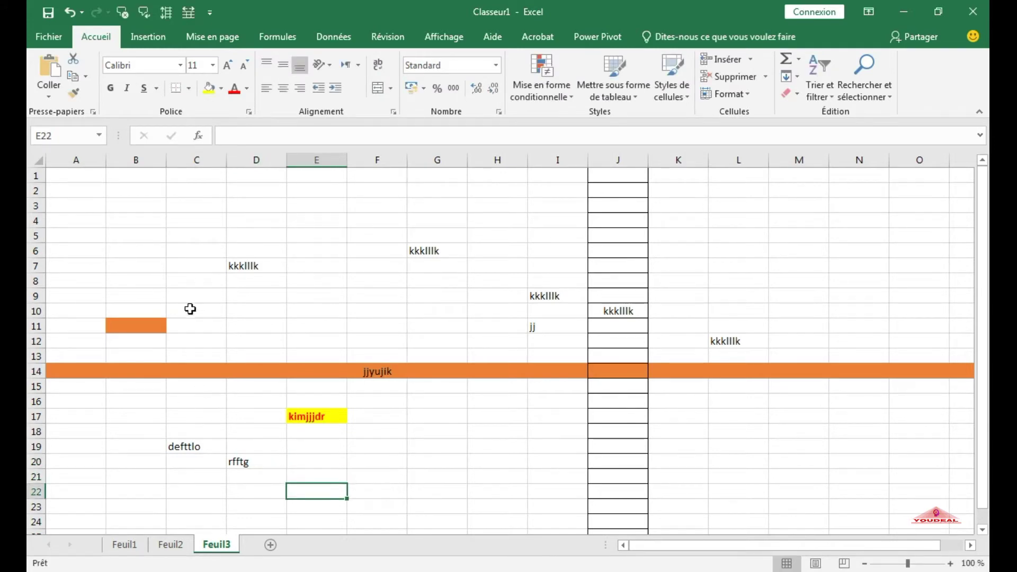
pyautogui.click(220, 90)
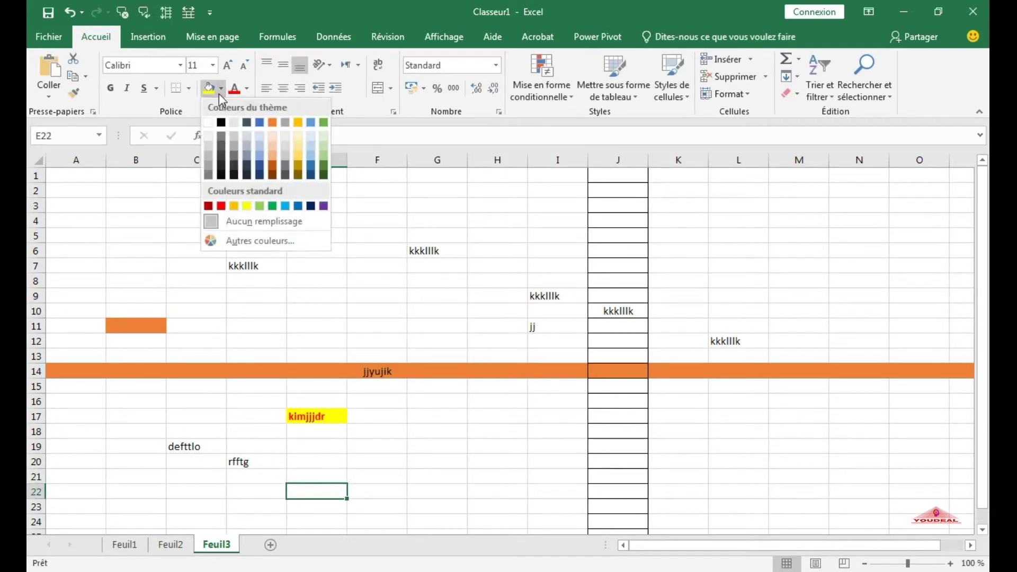
pyautogui.click(259, 124)
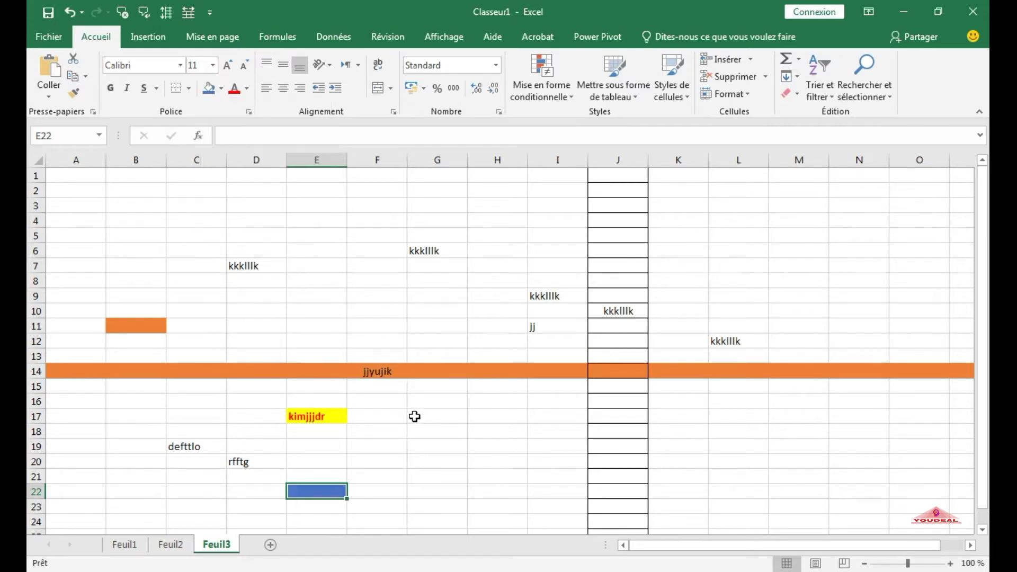
pyautogui.click(456, 473)
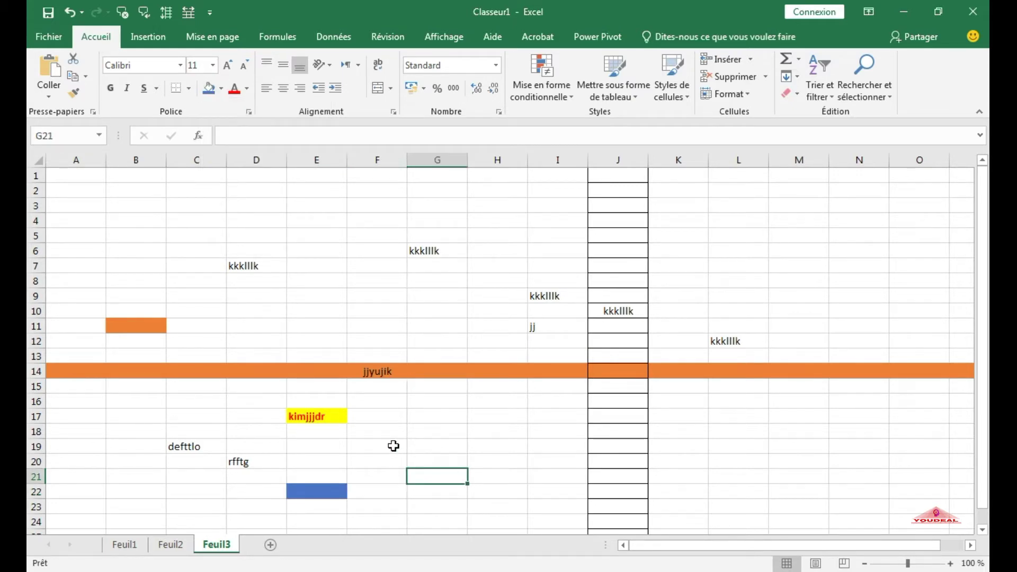
# Step: Undo the blue fill of cell E22 and redo it
pyautogui.click(320, 490)
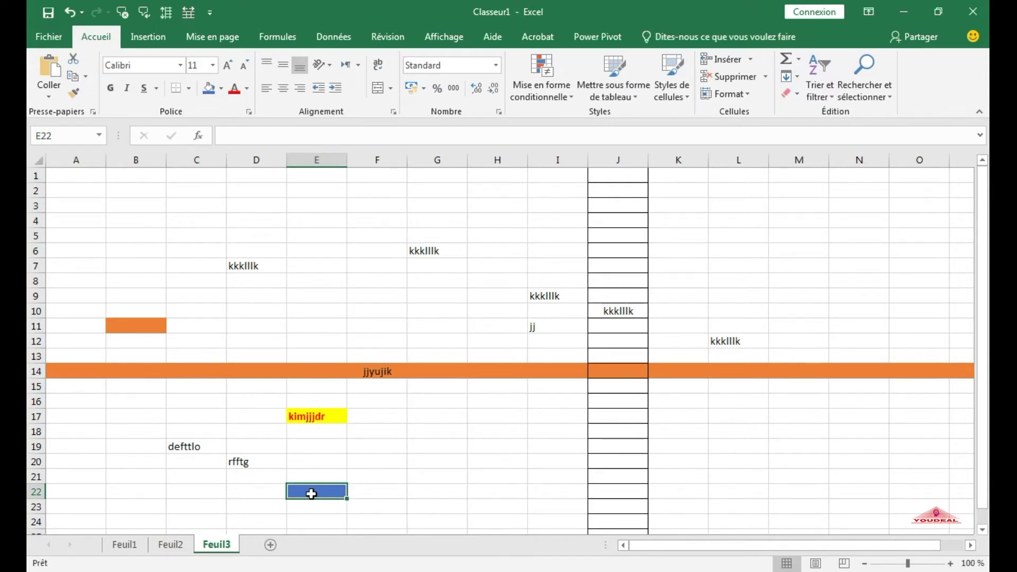
pyautogui.click(71, 14)
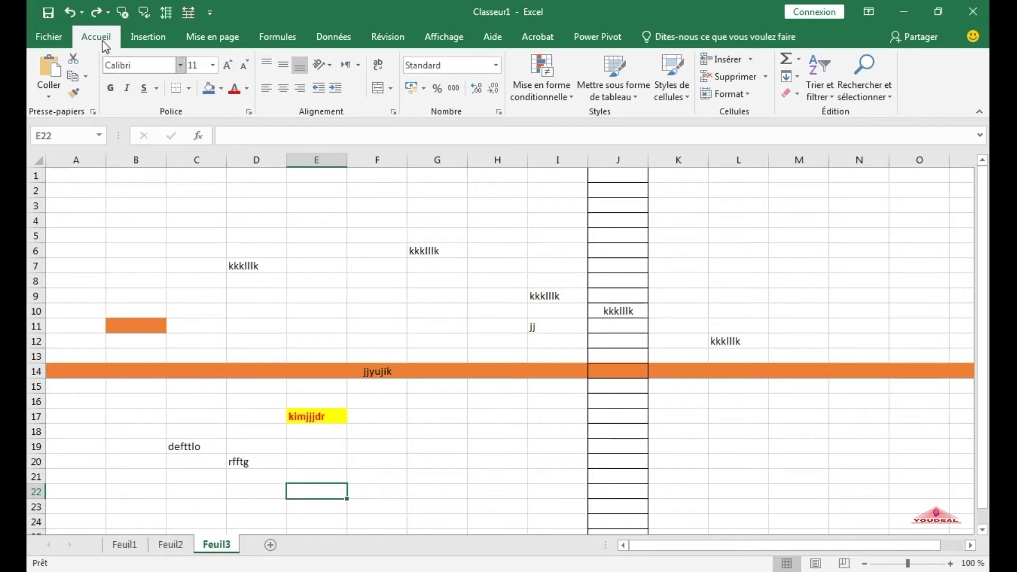
pyautogui.click(96, 14)
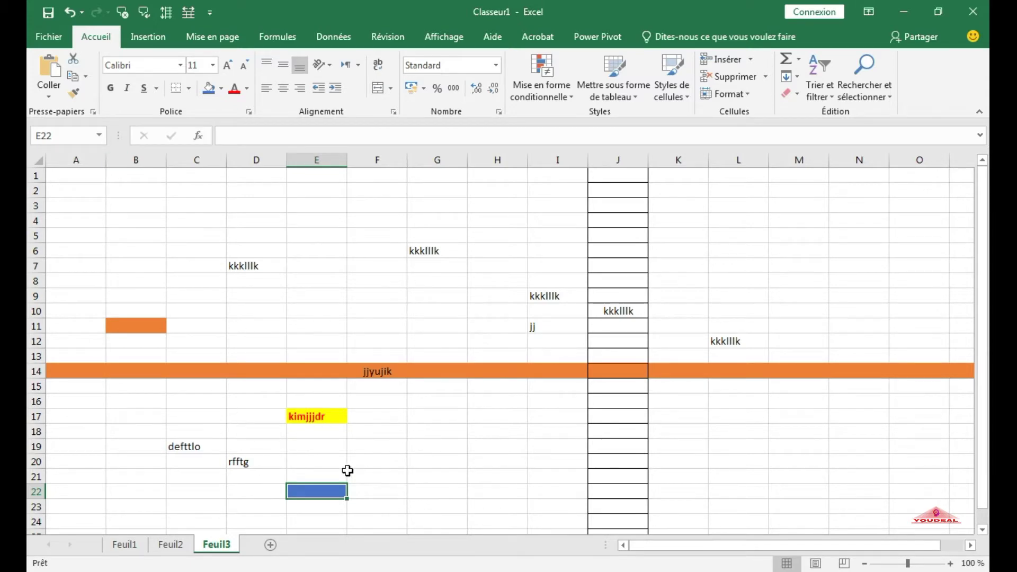
# Step: Enter 789 in cell G22, 904 in G23 and 783 in G25, leaving G24 empty
pyautogui.click(430, 490)
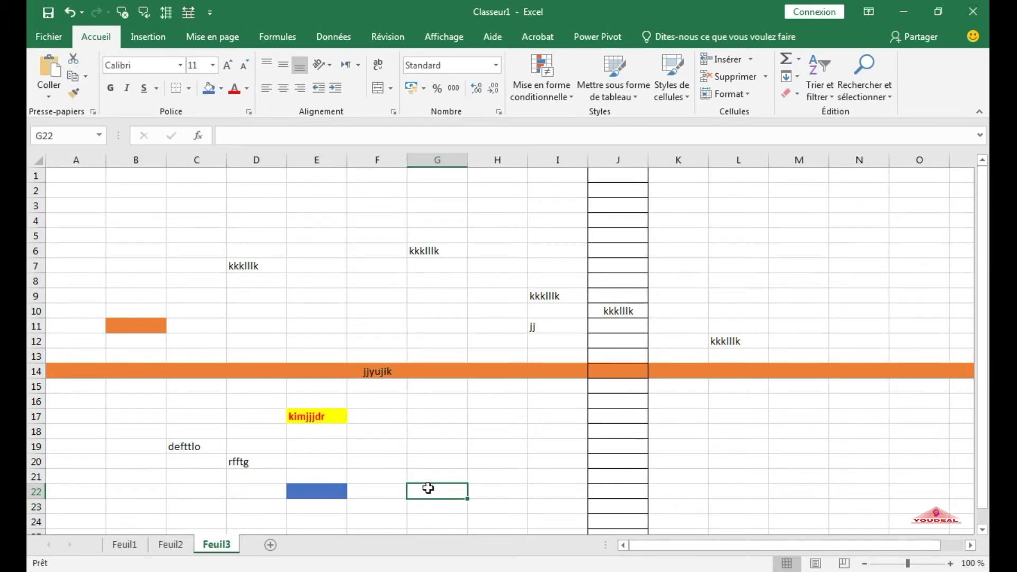
pyautogui.write('789')
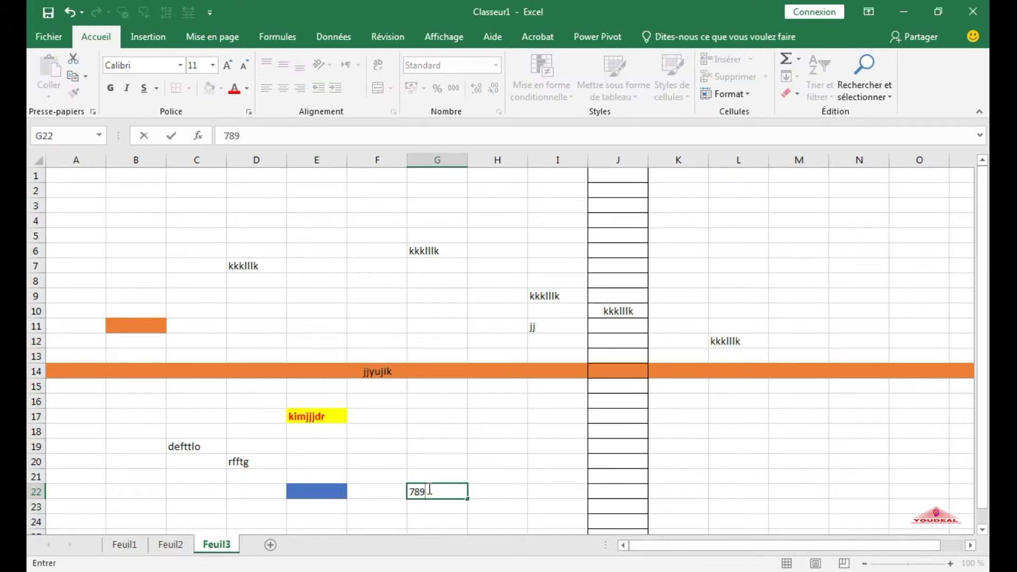
pyautogui.press('Return')
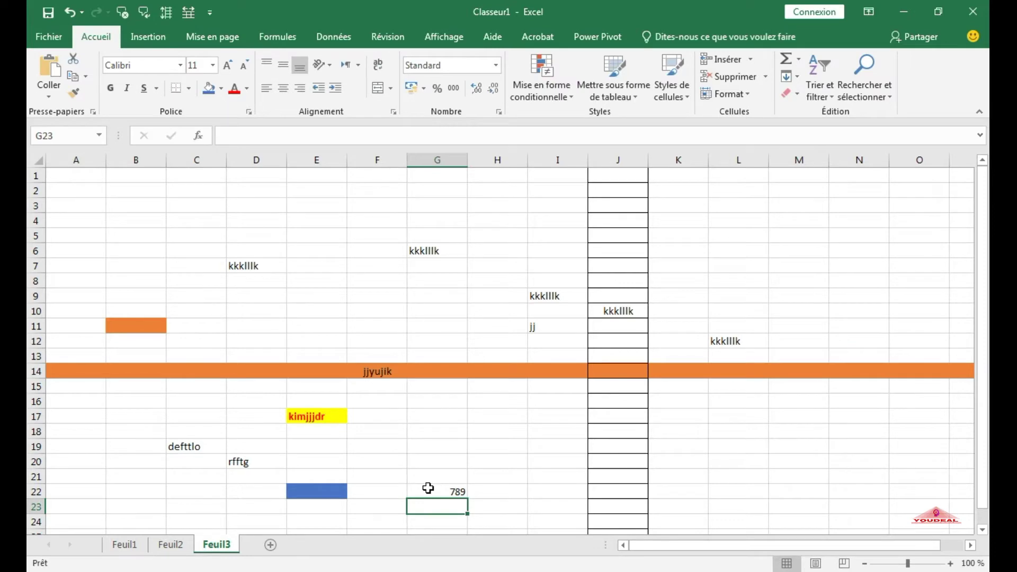
pyautogui.write('904')
pyautogui.press('Return')
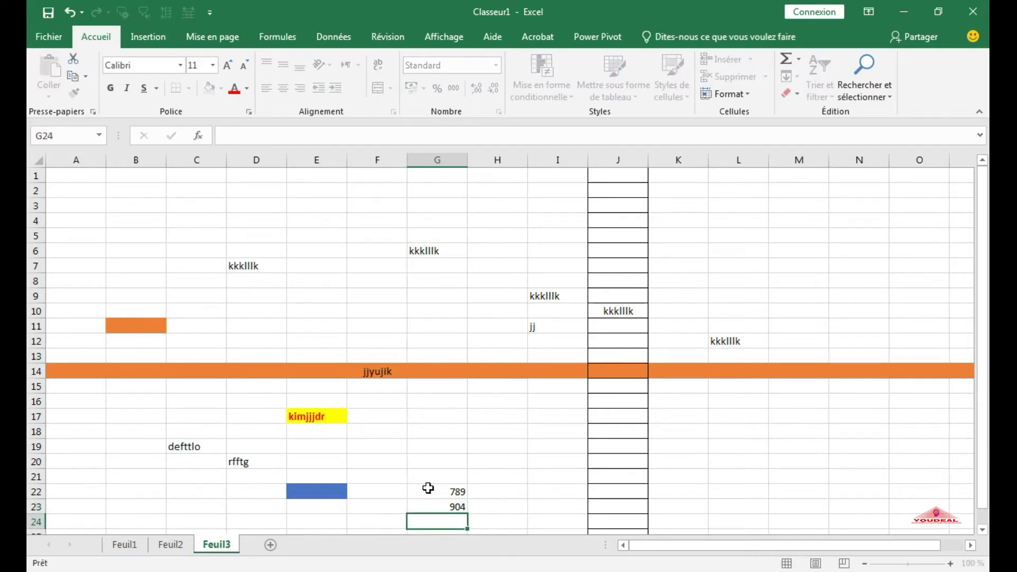
pyautogui.press('Return')
pyautogui.write('r')
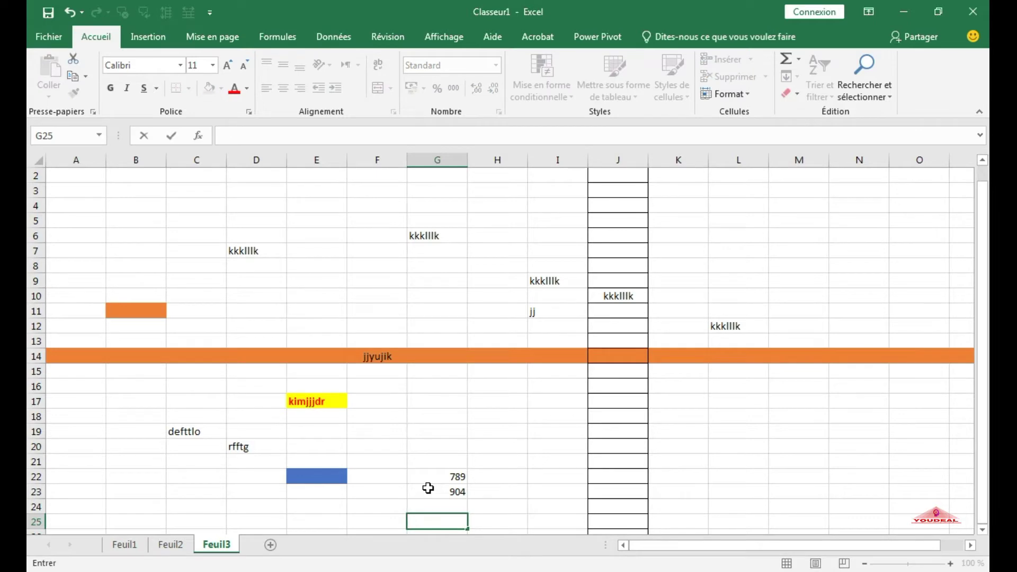
pyautogui.write('783')
pyautogui.press('Return')
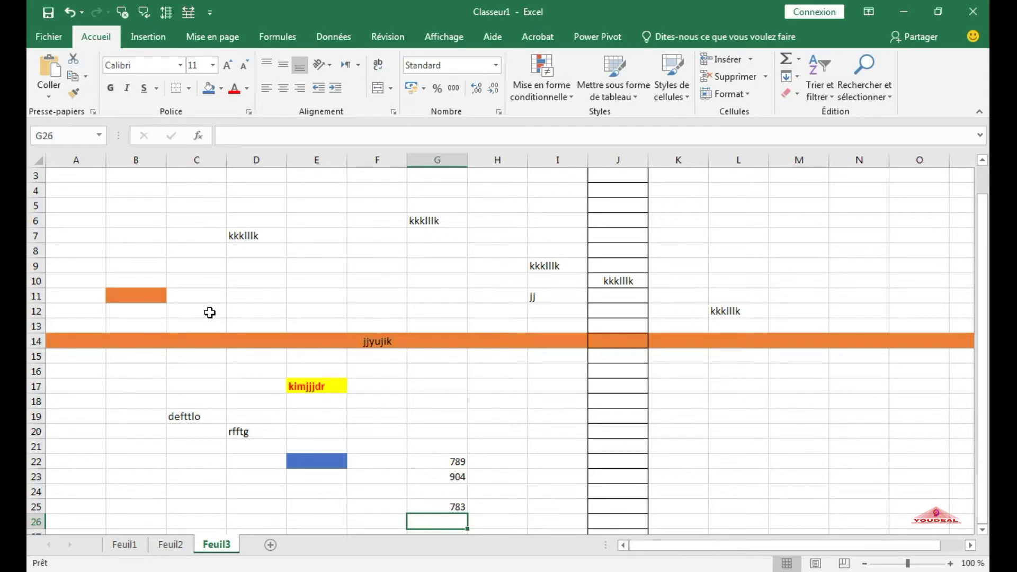
# Step: Undo the entries 783, 904 and 789 in one go from the undo history, and redo them one by one
pyautogui.click(81, 13)
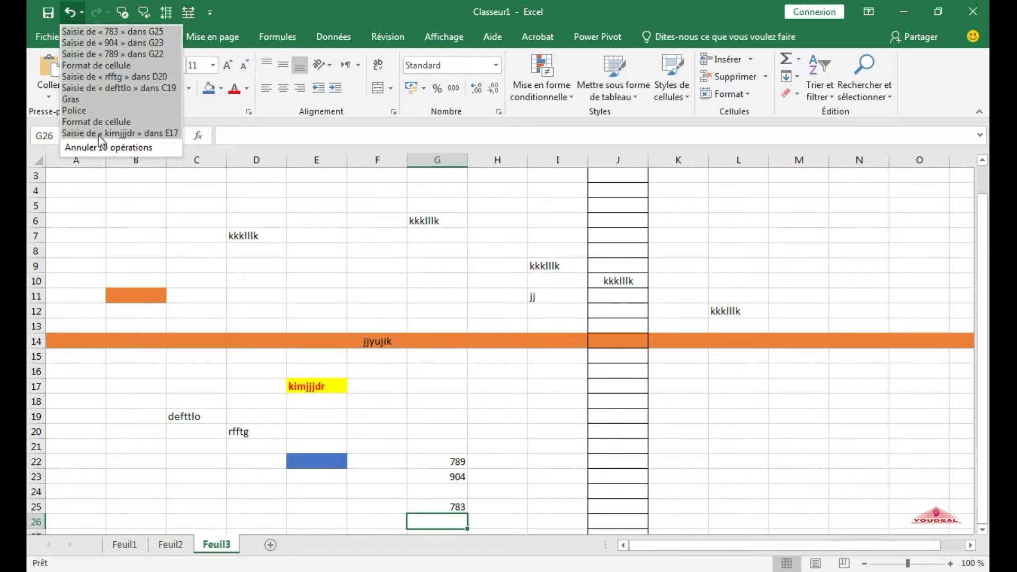
pyautogui.click(98, 56)
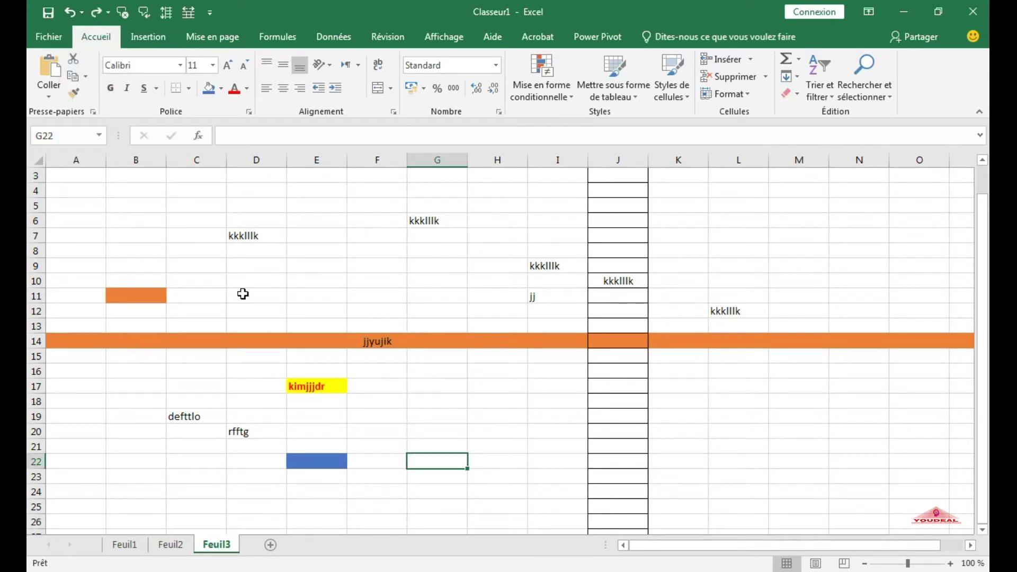
pyautogui.click(96, 12)
pyautogui.click(96, 13)
pyautogui.click(94, 18)
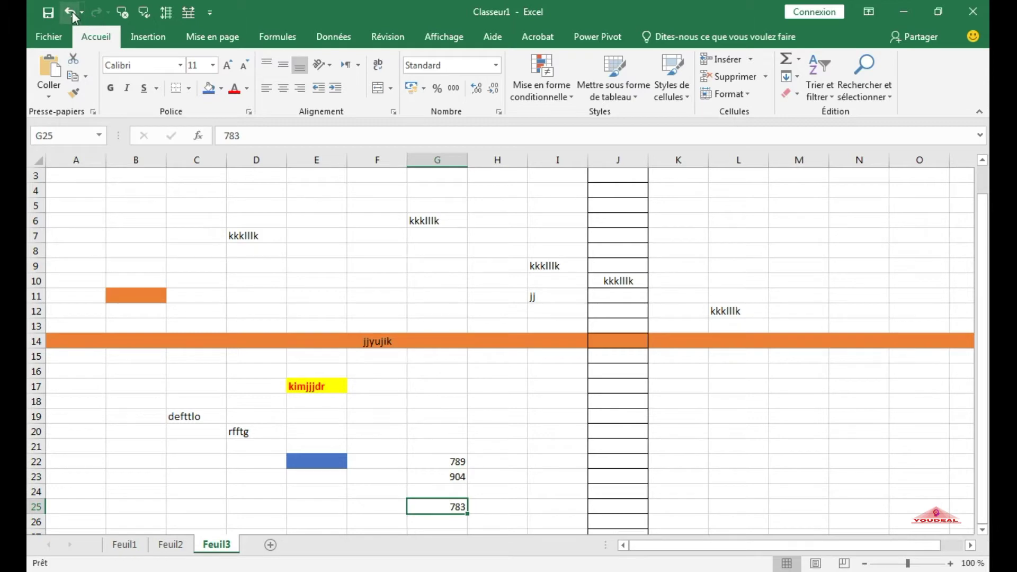
# Step: Undo the three number entries in column G one by one, and restore all three at once from the redo history
pyautogui.click(75, 15)
pyautogui.click(75, 14)
pyautogui.click(75, 15)
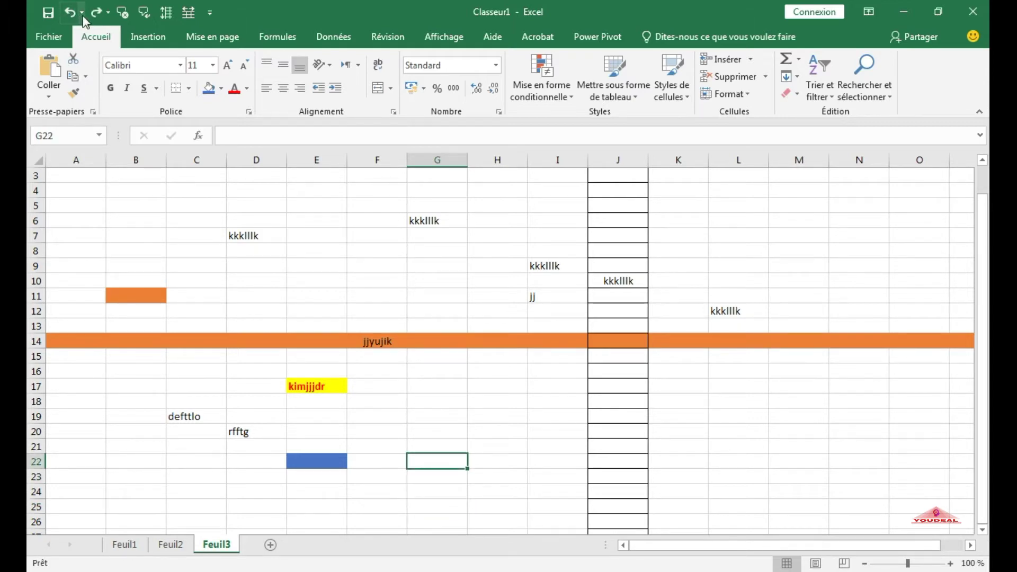
pyautogui.click(108, 13)
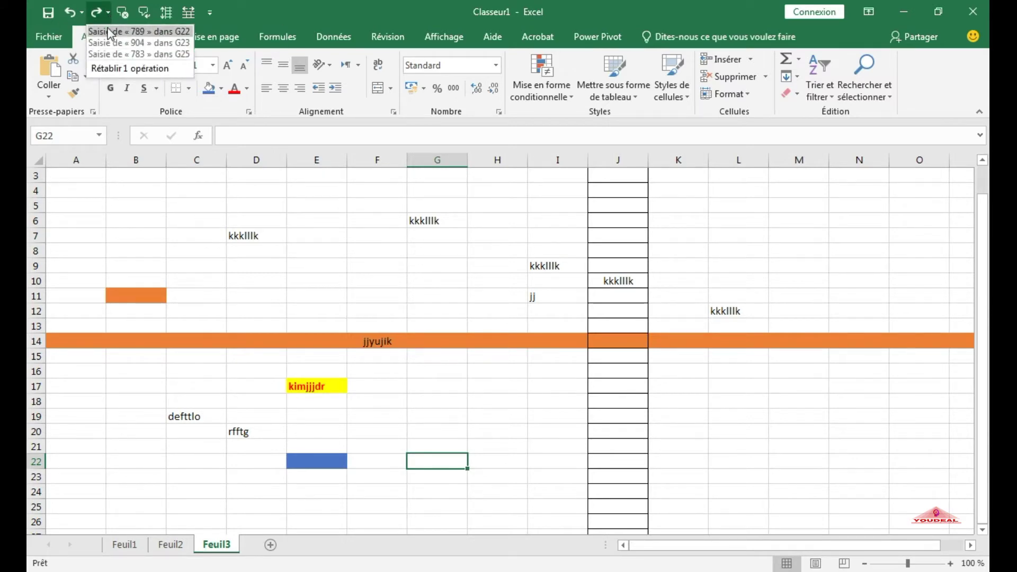
pyautogui.click(110, 54)
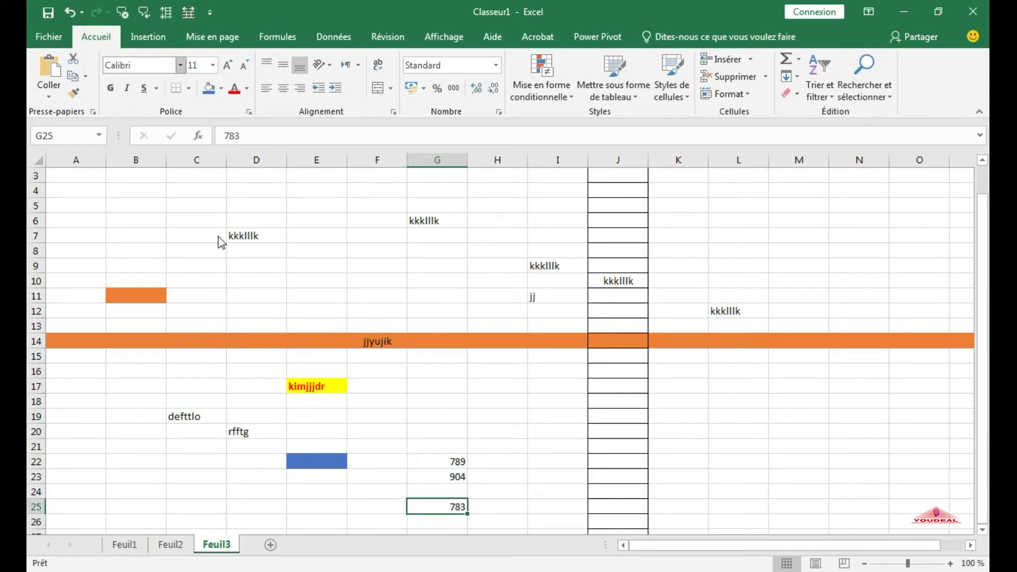
pyautogui.click(421, 434)
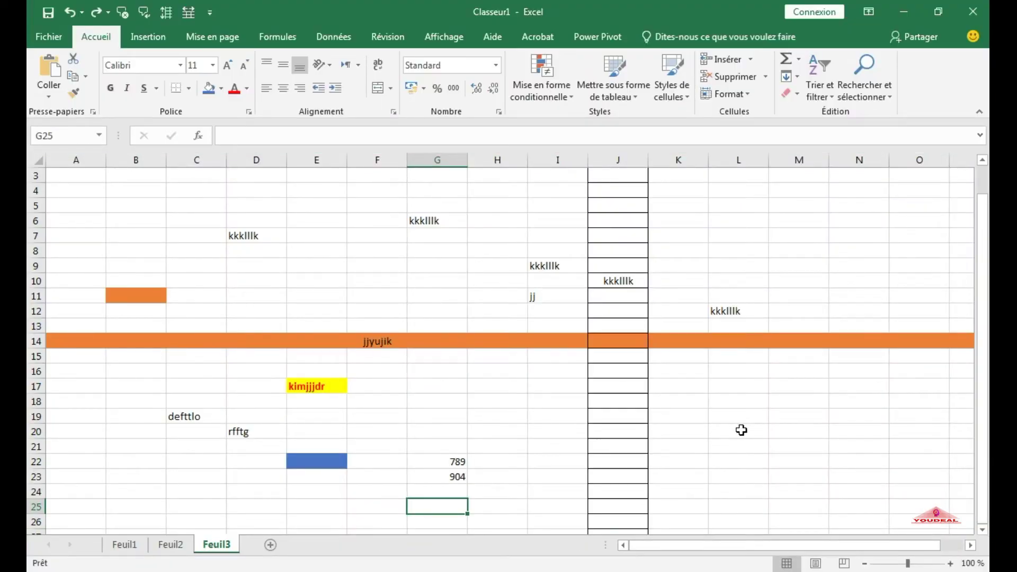
# Step: Enter kjjhbn in cell L20, lkilkj in L21 and kmjnn in M22
pyautogui.click(741, 430)
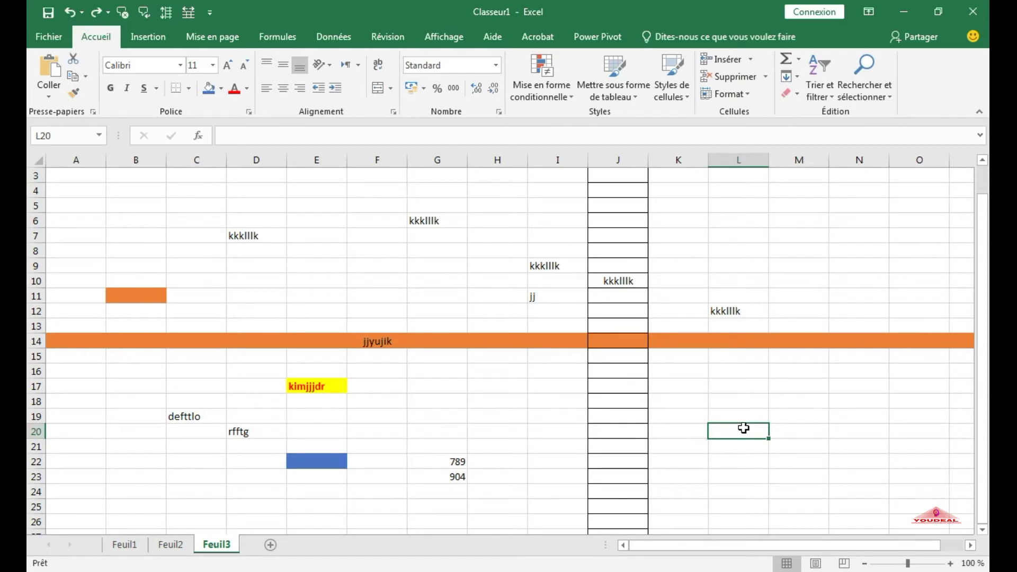
pyautogui.write('kjjhbn')
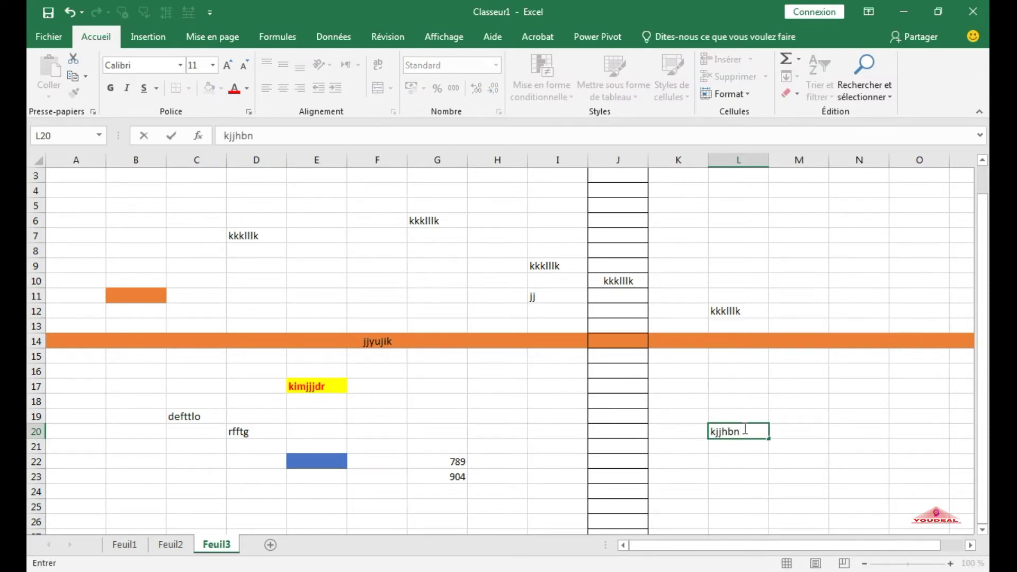
pyautogui.press('Return')
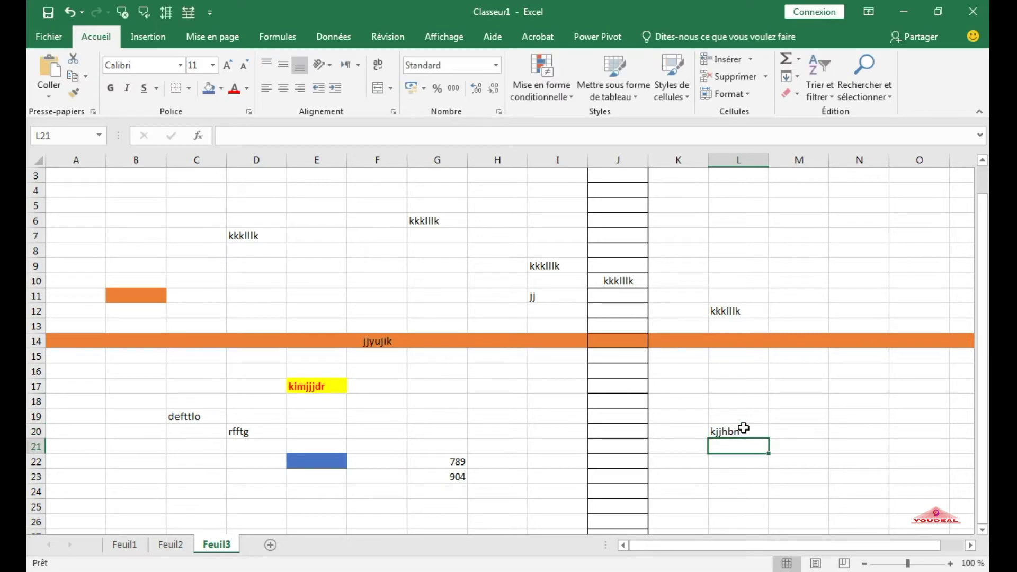
pyautogui.write('lkilkj')
pyautogui.press('Return')
pyautogui.press('Right')
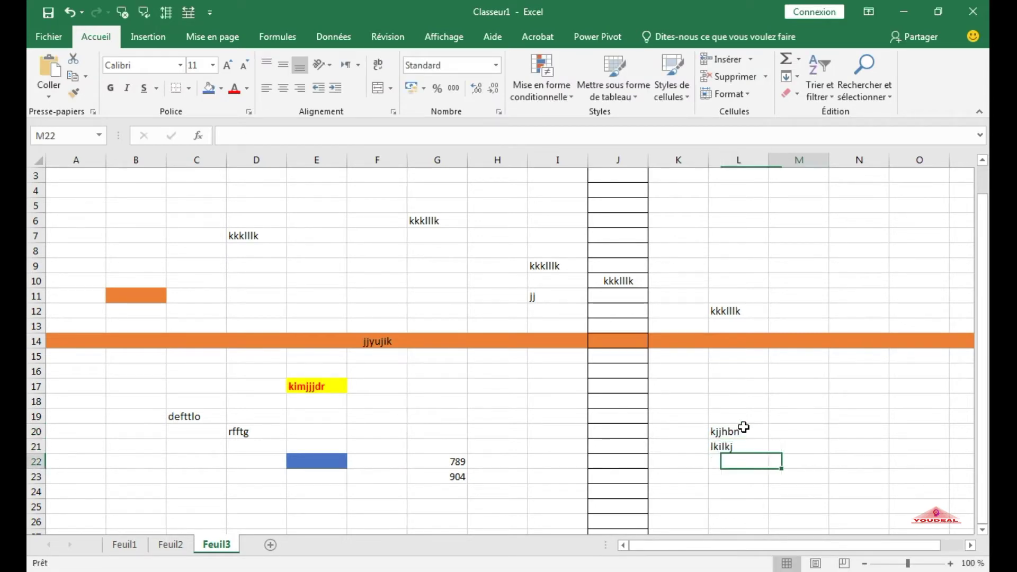
pyautogui.write('kmjnn')
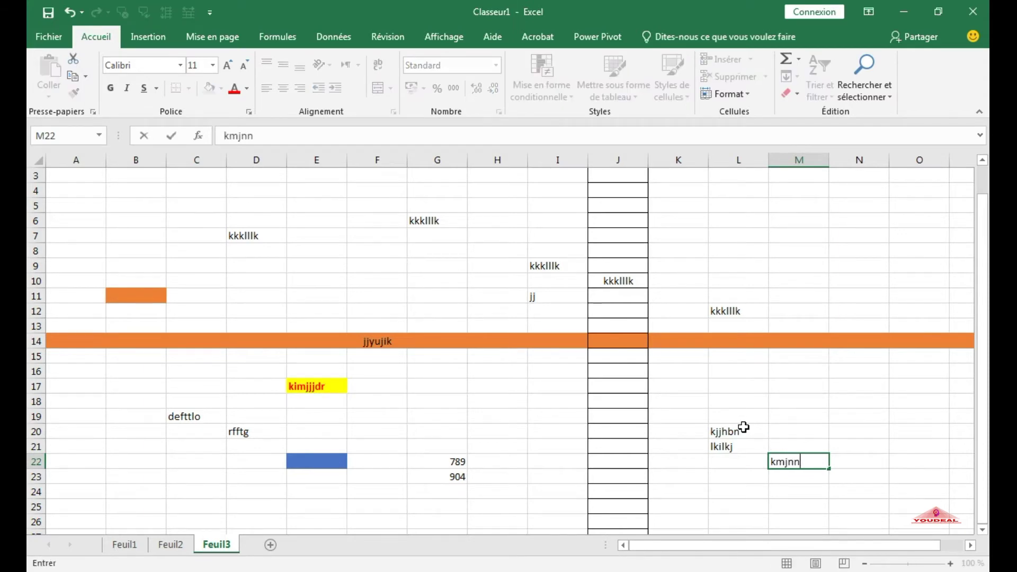
pyautogui.press('Right')
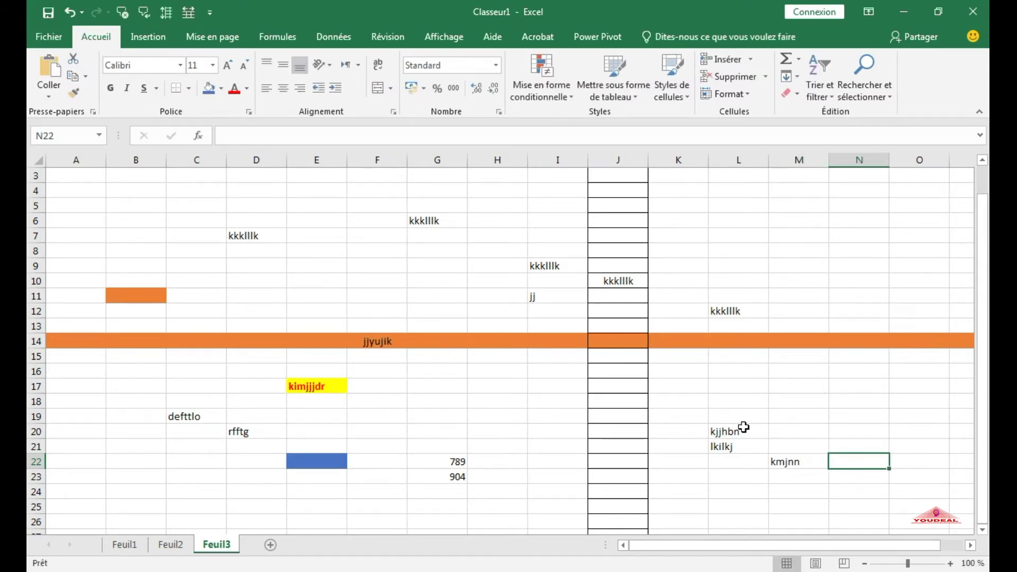
# Step: Center the text horizontally in cells M22 and L20, and repeat the centering on L21
pyautogui.click(783, 460)
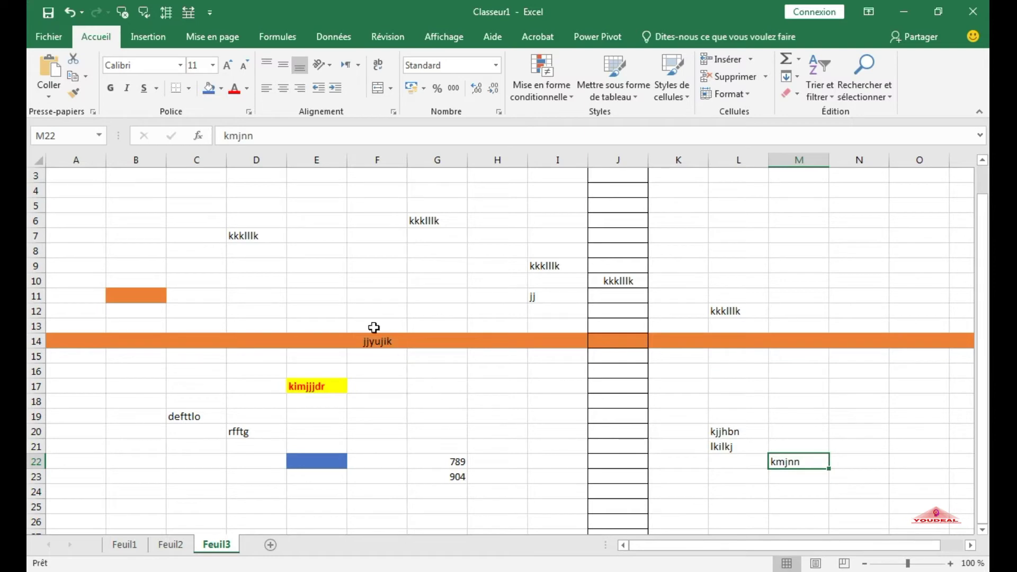
pyautogui.click(284, 93)
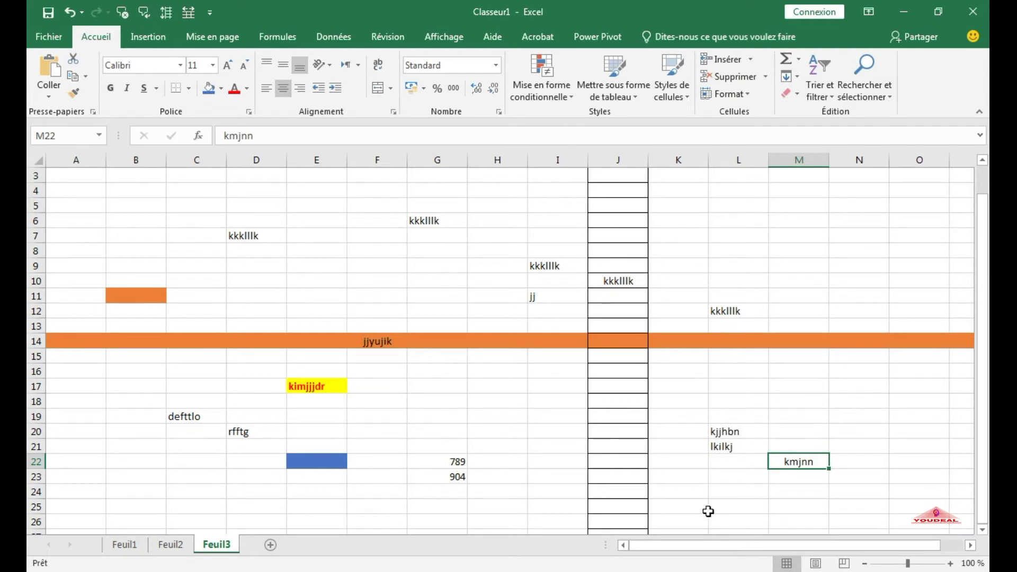
pyautogui.click(732, 432)
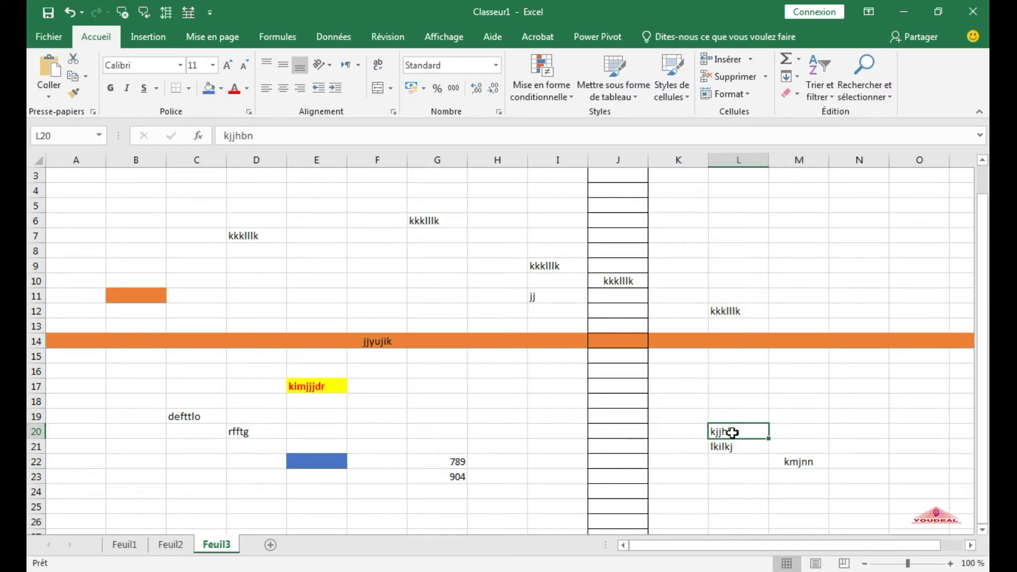
pyautogui.hotkey('ctrl', 'e')
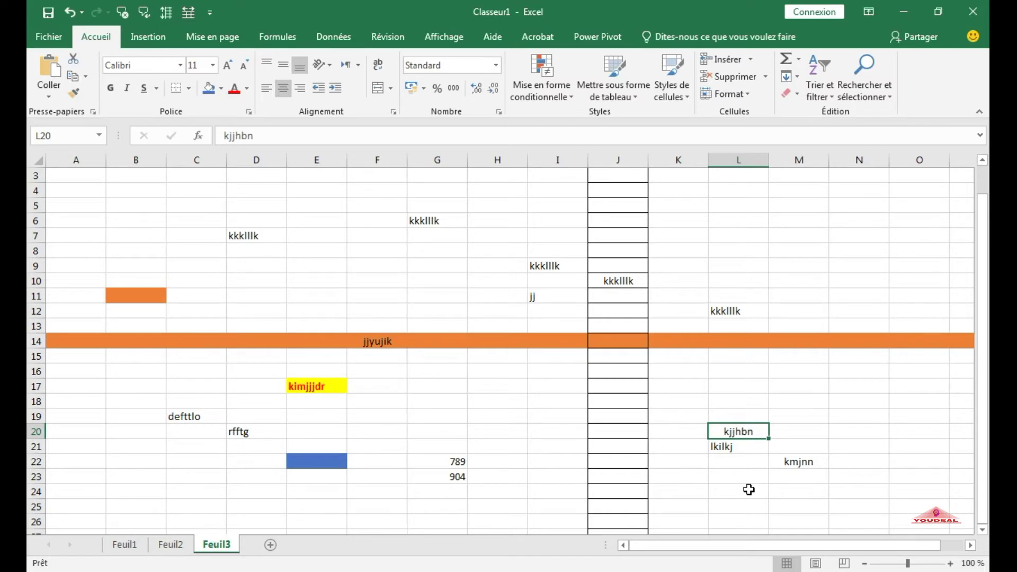
pyautogui.click(728, 450)
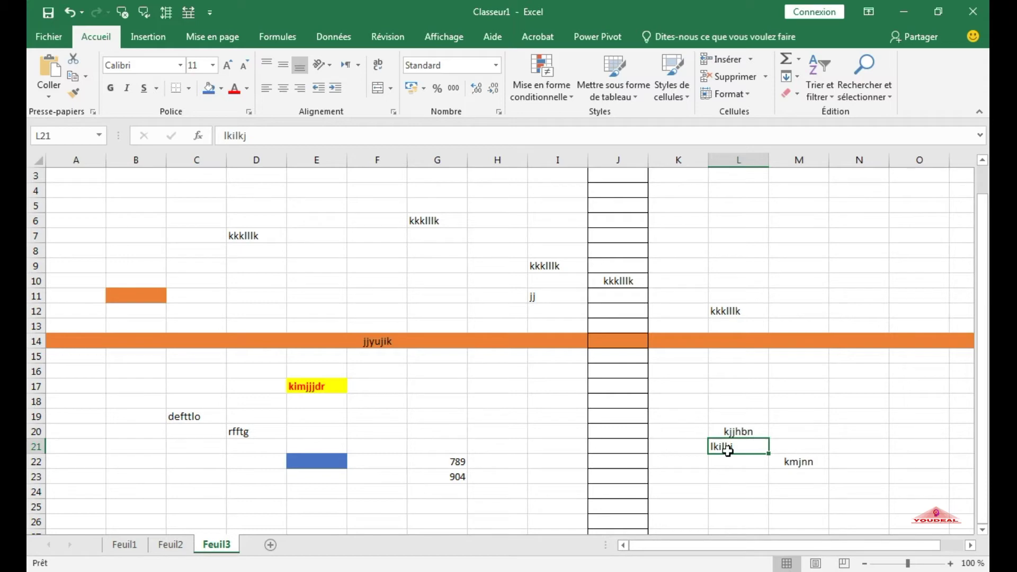
pyautogui.press('F4')
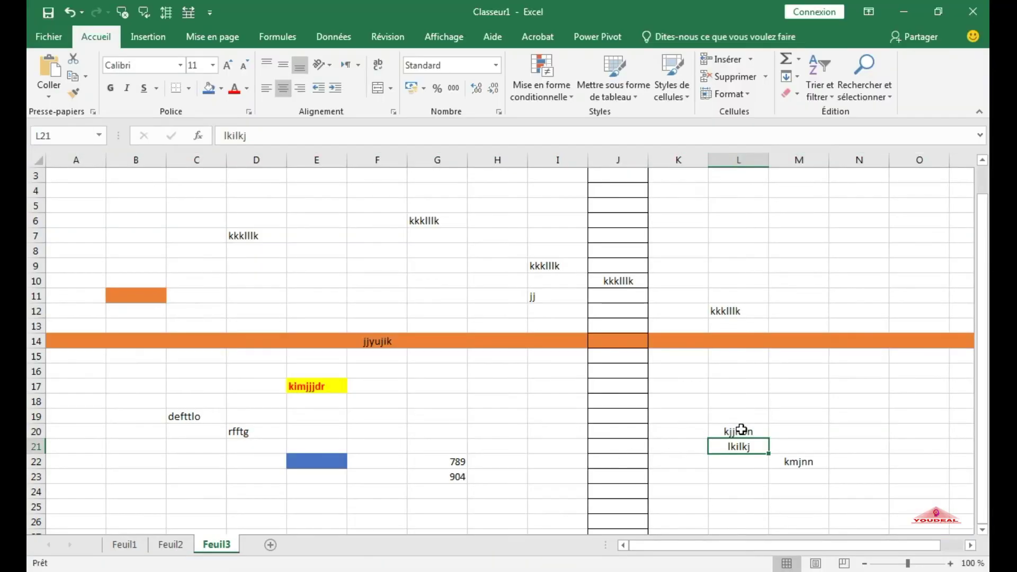
# Step: Enter 445 in cell M18 and 6777 in cell N21
pyautogui.click(793, 400)
pyautogui.write('445')
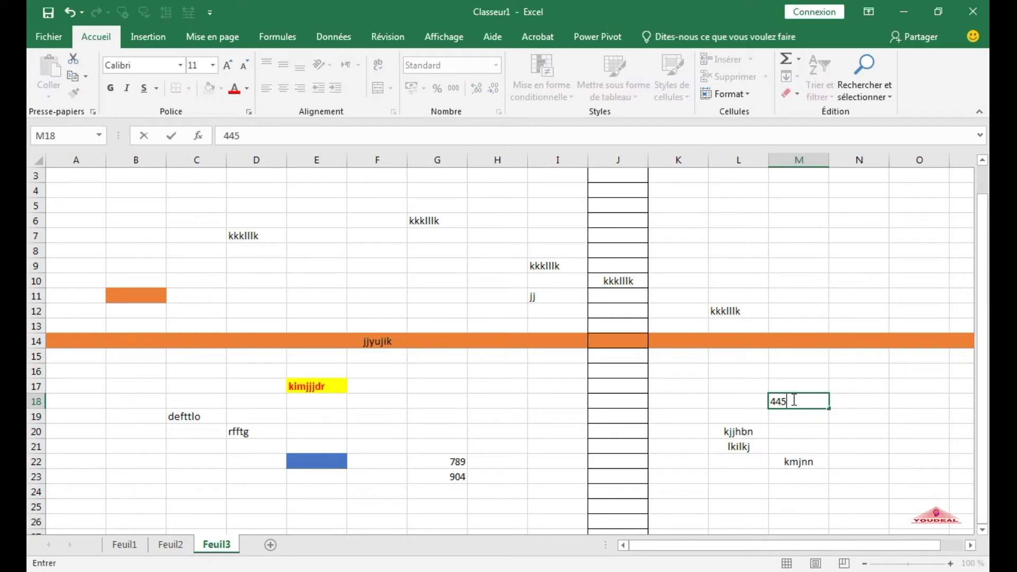
pyautogui.click(876, 442)
pyautogui.write('6777')
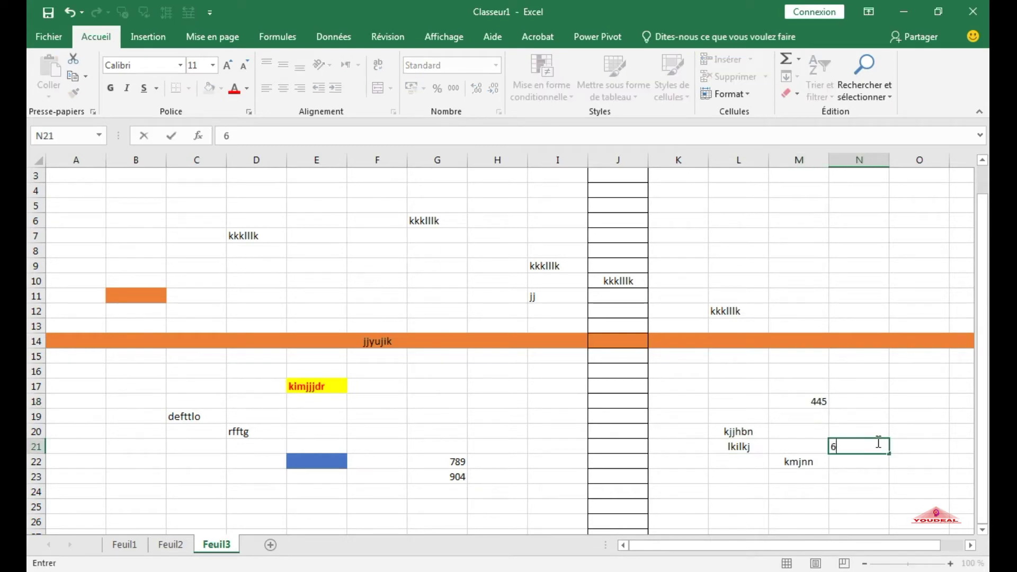
pyautogui.click(902, 469)
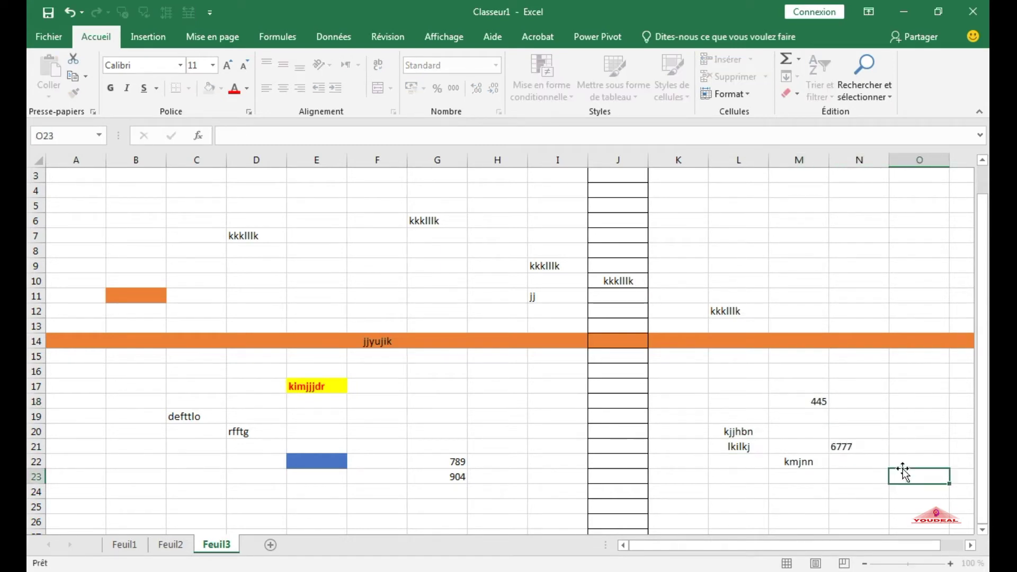
pyautogui.click(814, 402)
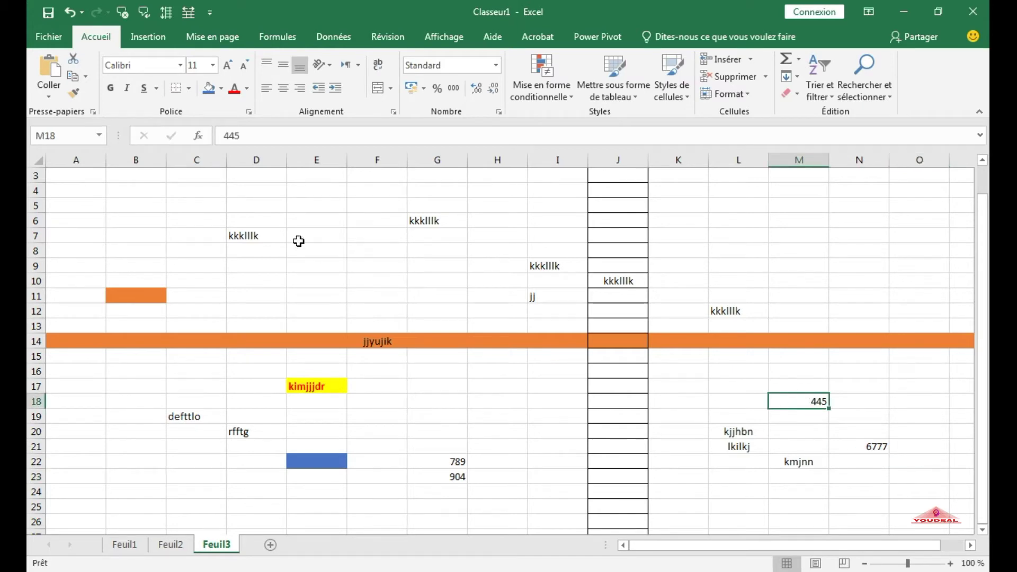
# Step: Undo the number entry in cell N21 and redo it
pyautogui.click(66, 15)
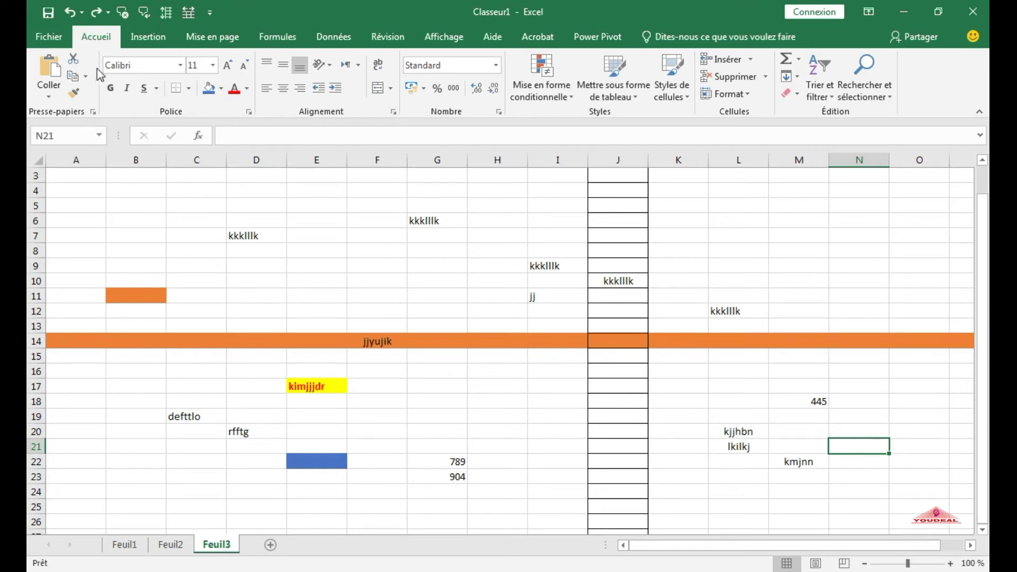
pyautogui.click(96, 15)
pyautogui.click(783, 464)
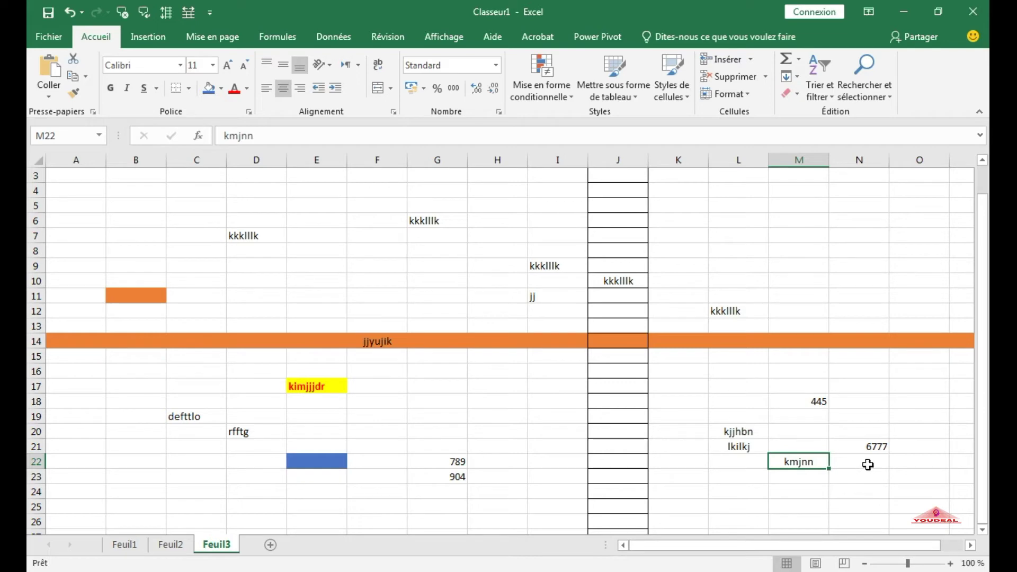
# Step: Enter 445 in cell N24 and center it horizontally
pyautogui.click(850, 492)
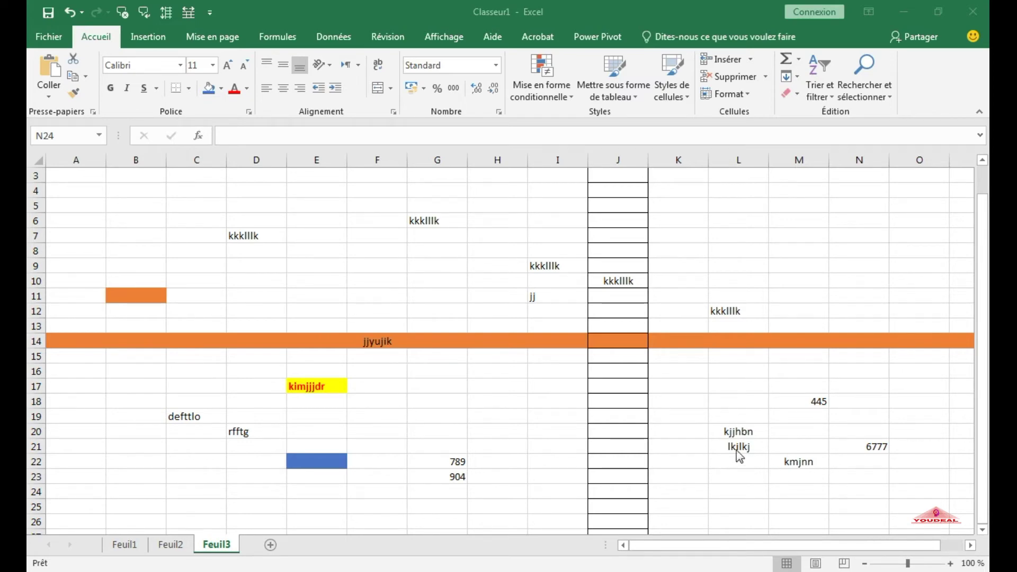
pyautogui.click(856, 491)
pyautogui.write('445')
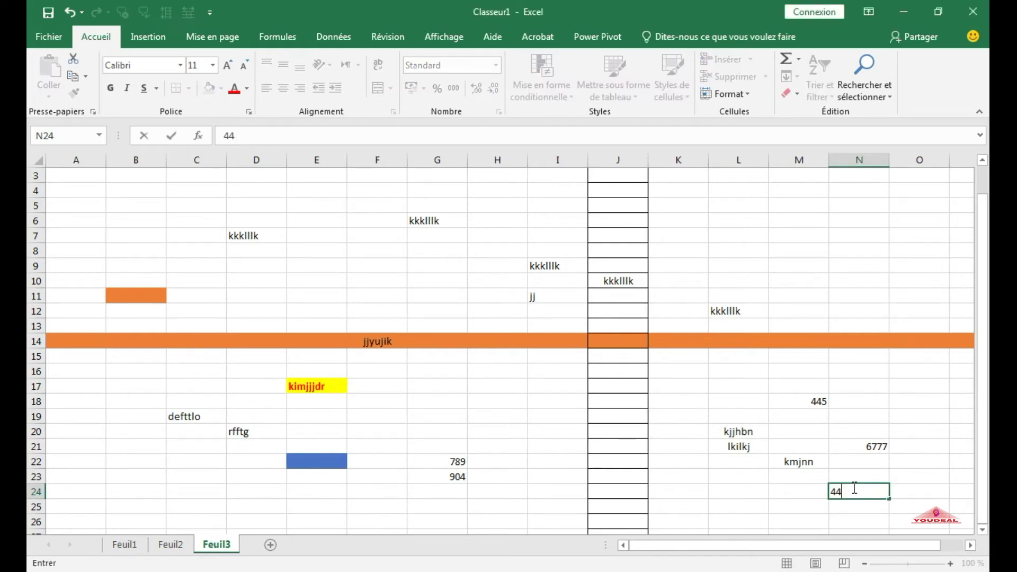
pyautogui.click(919, 465)
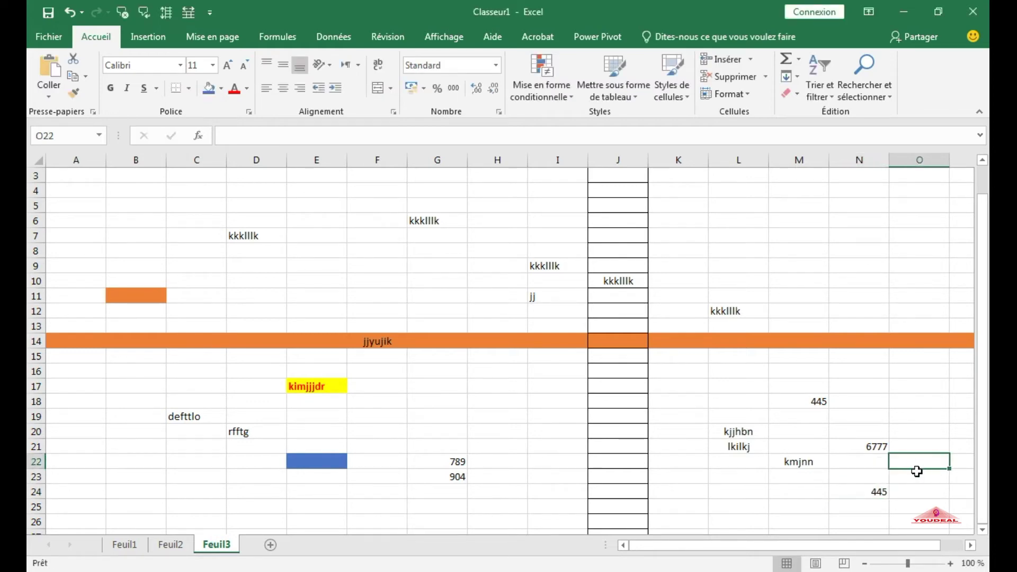
pyautogui.click(871, 491)
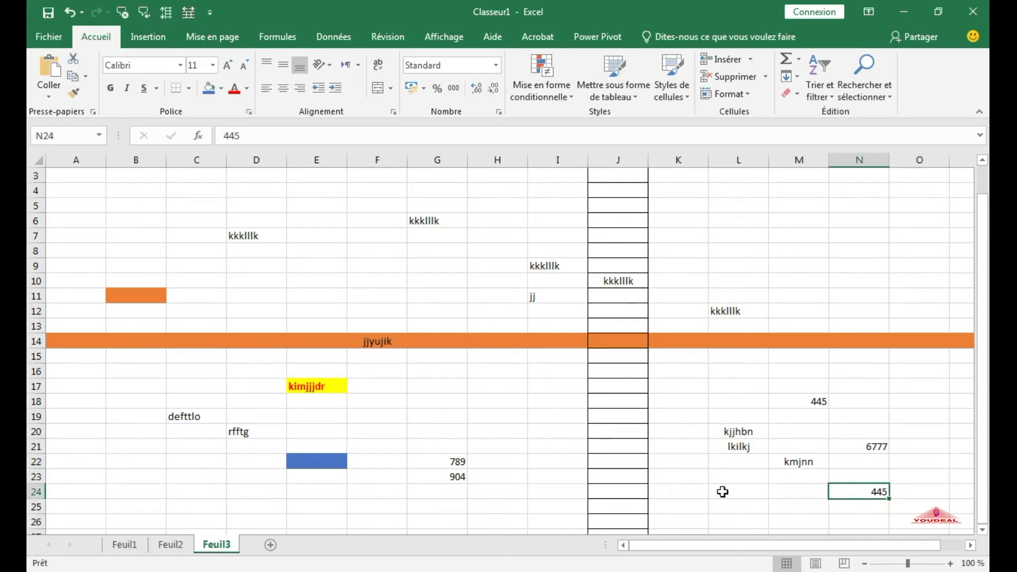
pyautogui.click(286, 89)
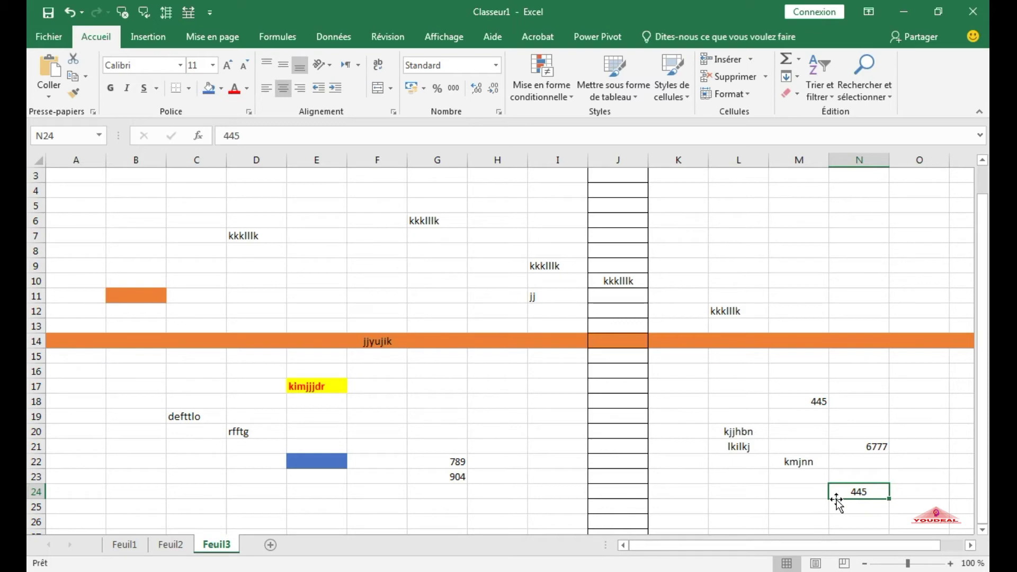
# Step: Center the text horizontally in cells I9, G6, D7, C19 and D20 all at once
pyautogui.keyDown('ctrl'); pyautogui.click(541, 268); pyautogui.keyUp('ctrl')
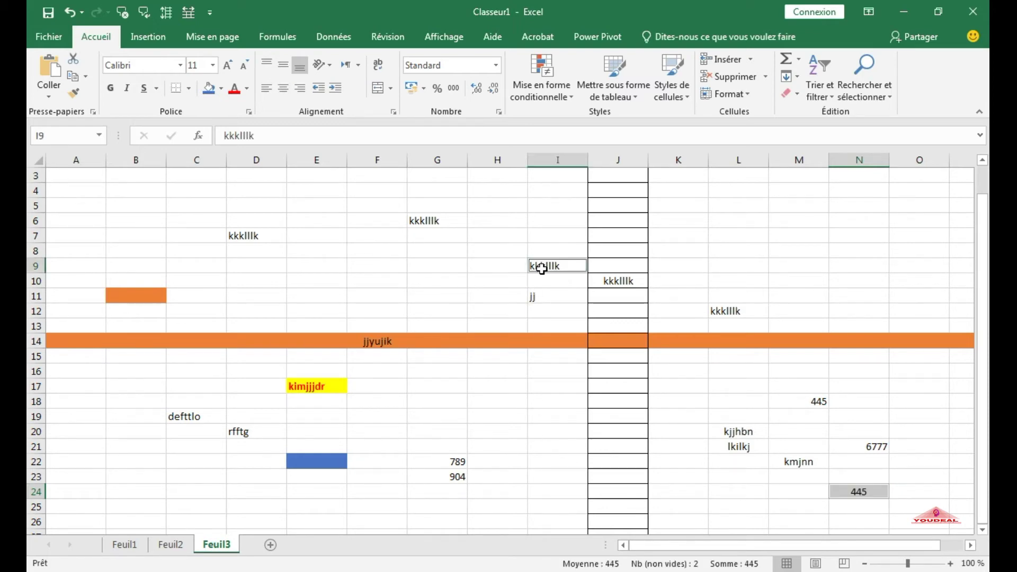
pyautogui.keyDown('ctrl'); pyautogui.click(430, 222); pyautogui.keyUp('ctrl')
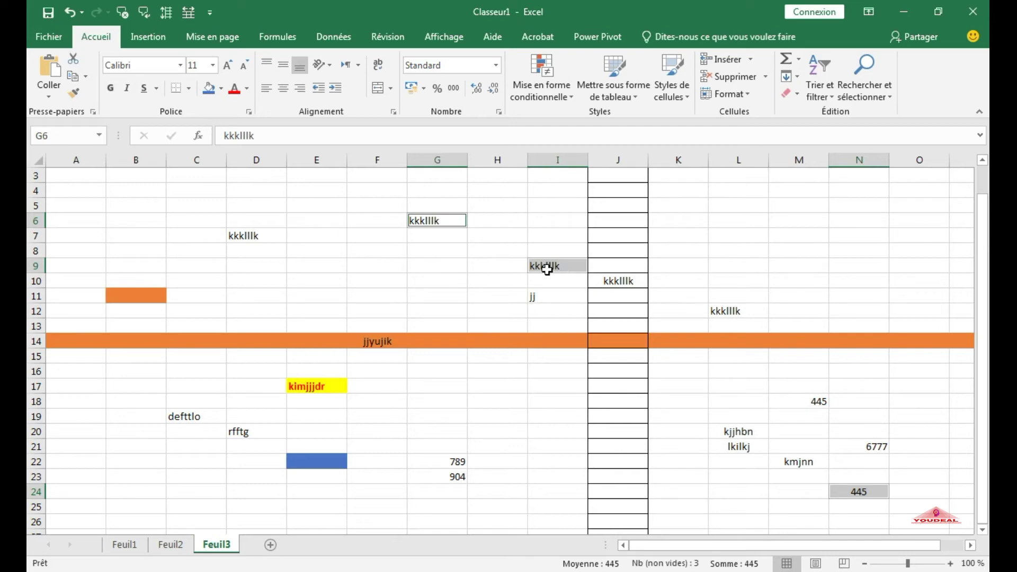
pyautogui.keyDown('ctrl'); pyautogui.click(244, 236); pyautogui.keyUp('ctrl')
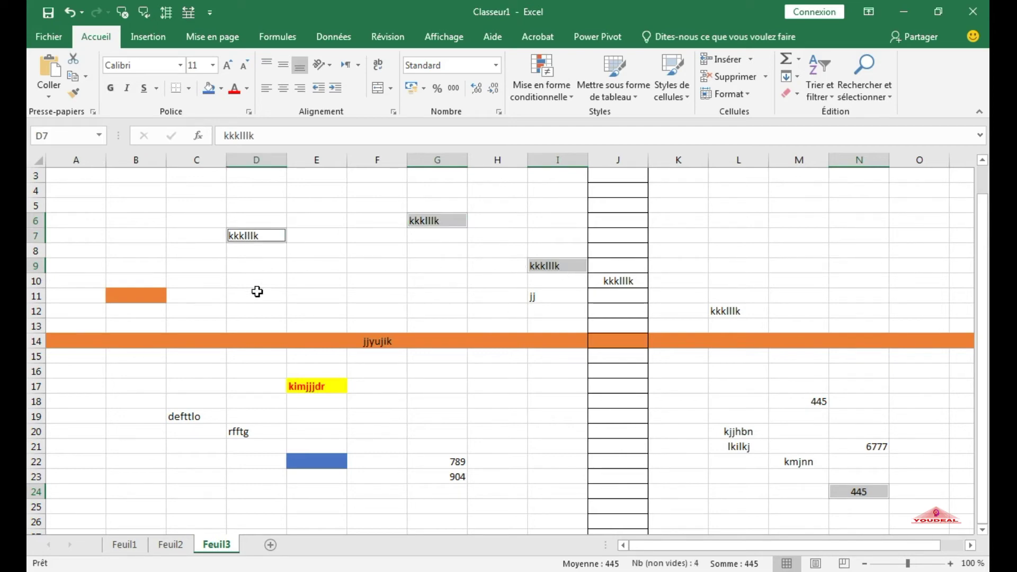
pyautogui.keyDown('ctrl'); pyautogui.click(188, 421); pyautogui.keyUp('ctrl')
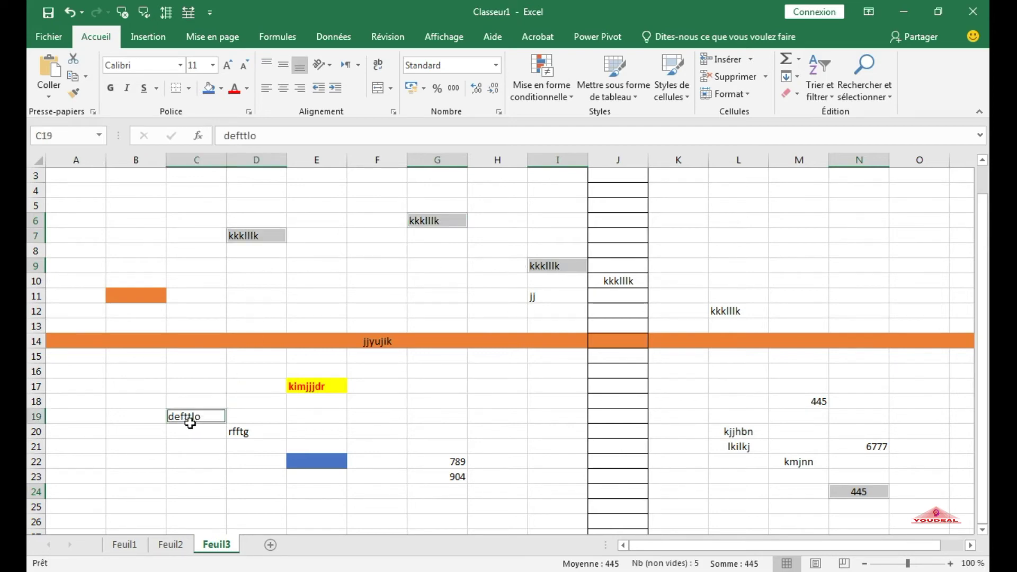
pyautogui.keyDown('ctrl'); pyautogui.click(239, 433); pyautogui.keyUp('ctrl')
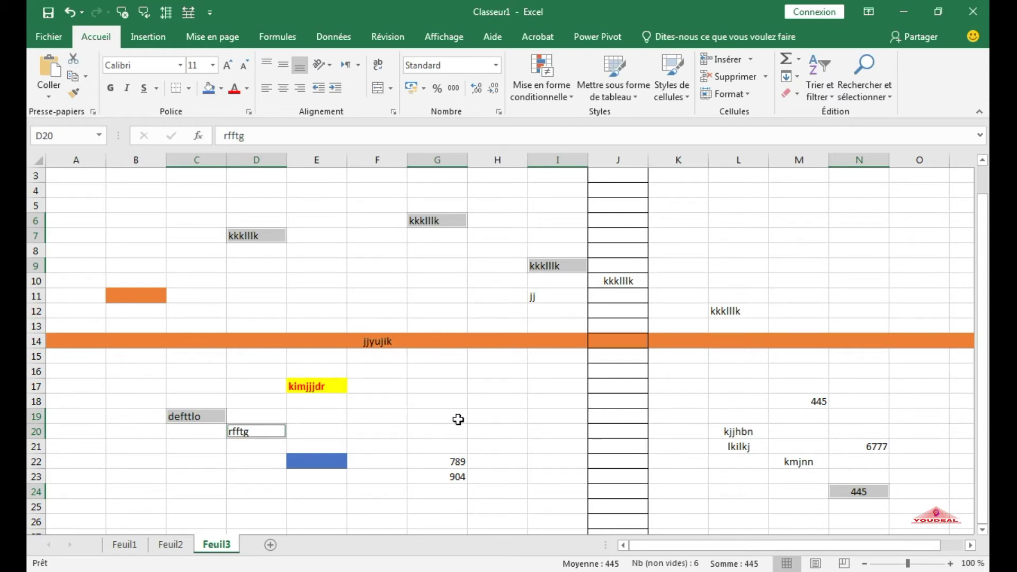
pyautogui.hotkey('ctrl', 'e')
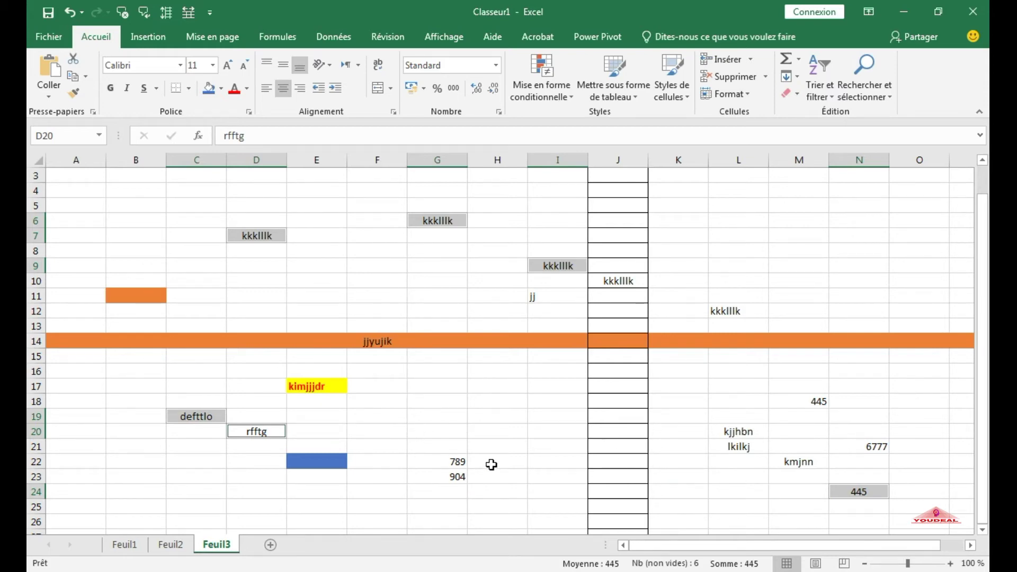
# Step: Center the numbers in cells G22 and G23 horizontally, one cell at a time
pyautogui.click(450, 458)
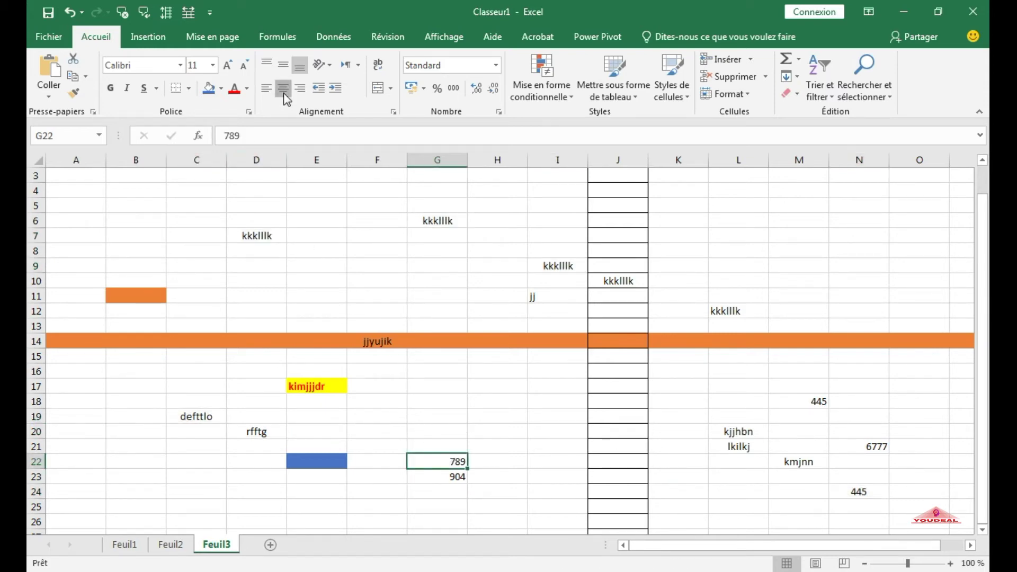
pyautogui.click(449, 477)
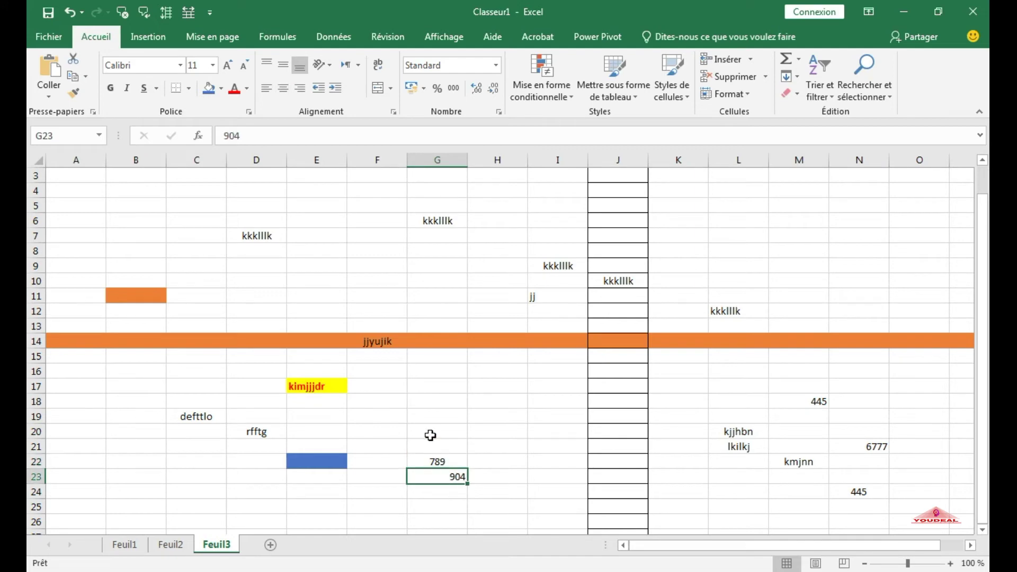
pyautogui.click(283, 87)
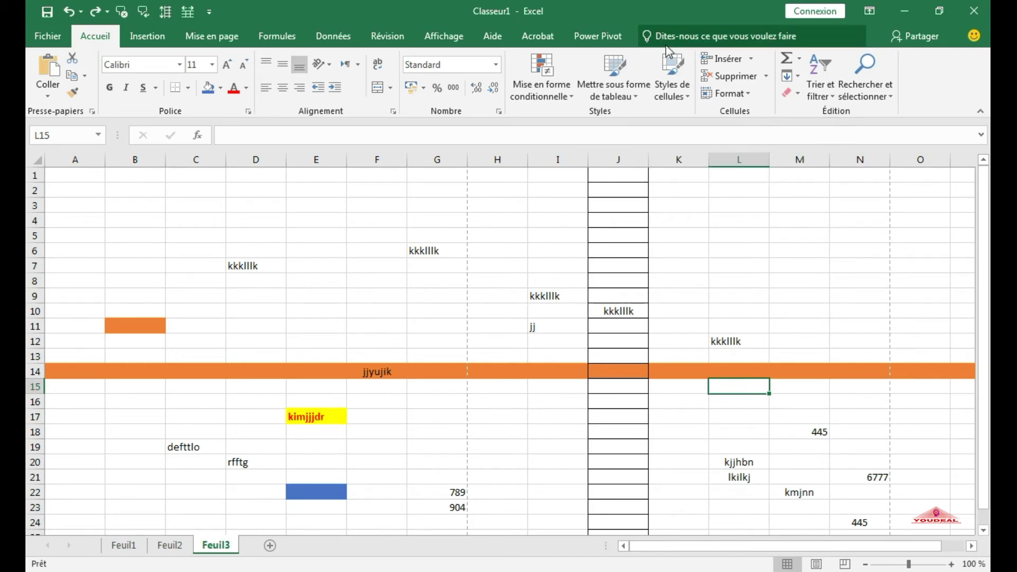
# Step: Find the page orientation command by searching for "paysage" and set the sheet's orientation to Paysage
pyautogui.click(731, 36)
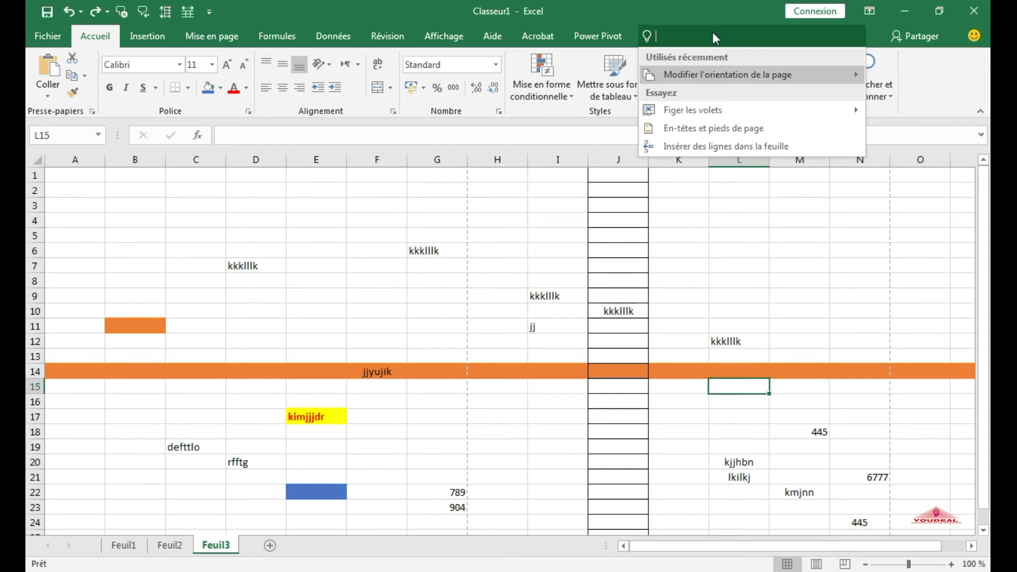
pyautogui.write('pay')
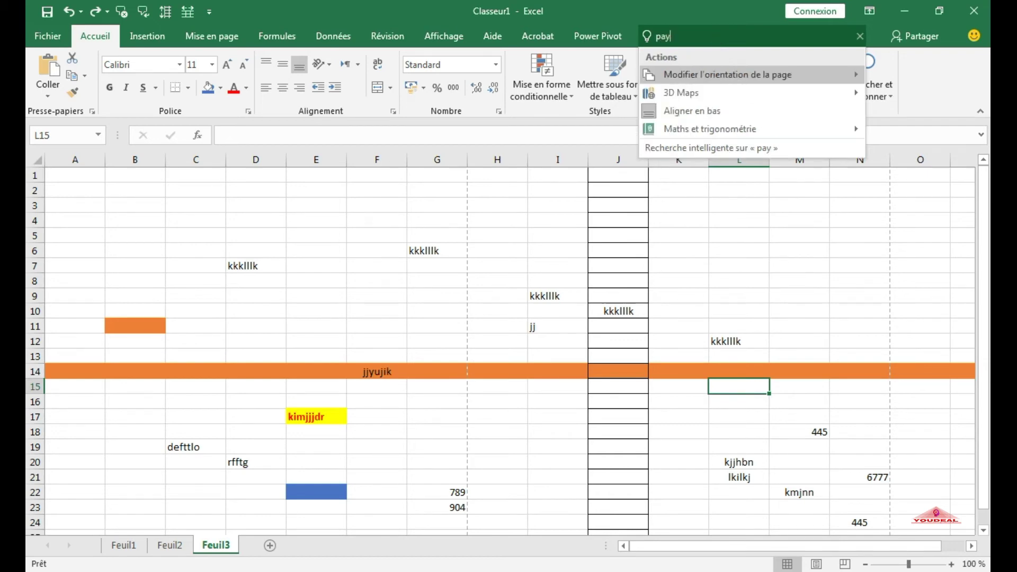
pyautogui.write('sage')
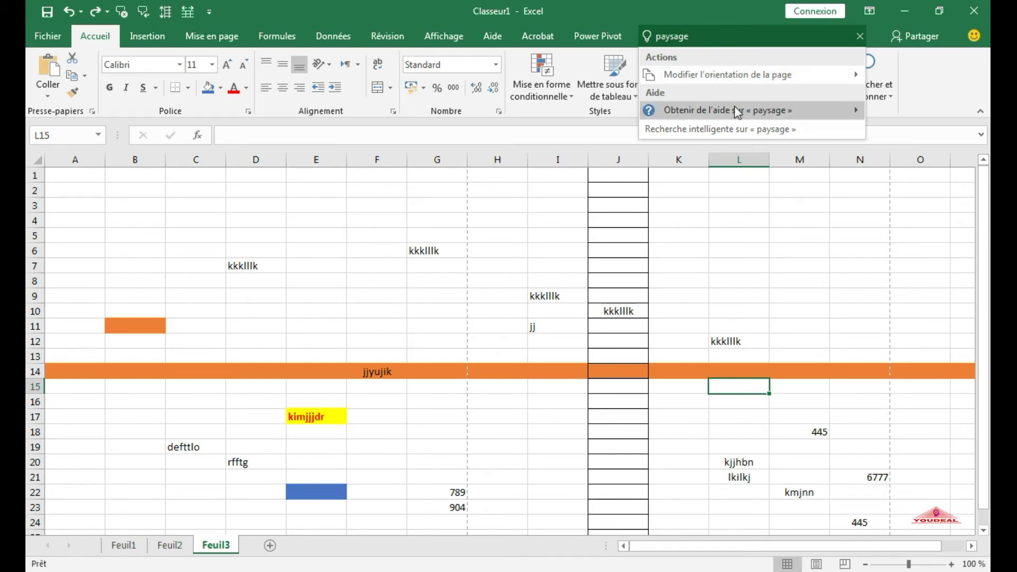
pyautogui.moveTo(719, 114)
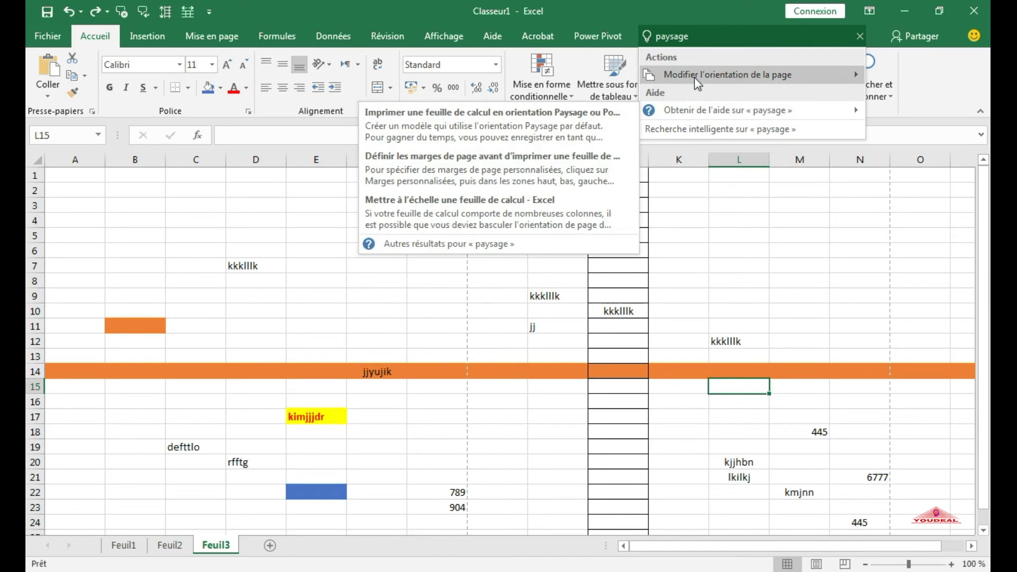
pyautogui.moveTo(694, 77)
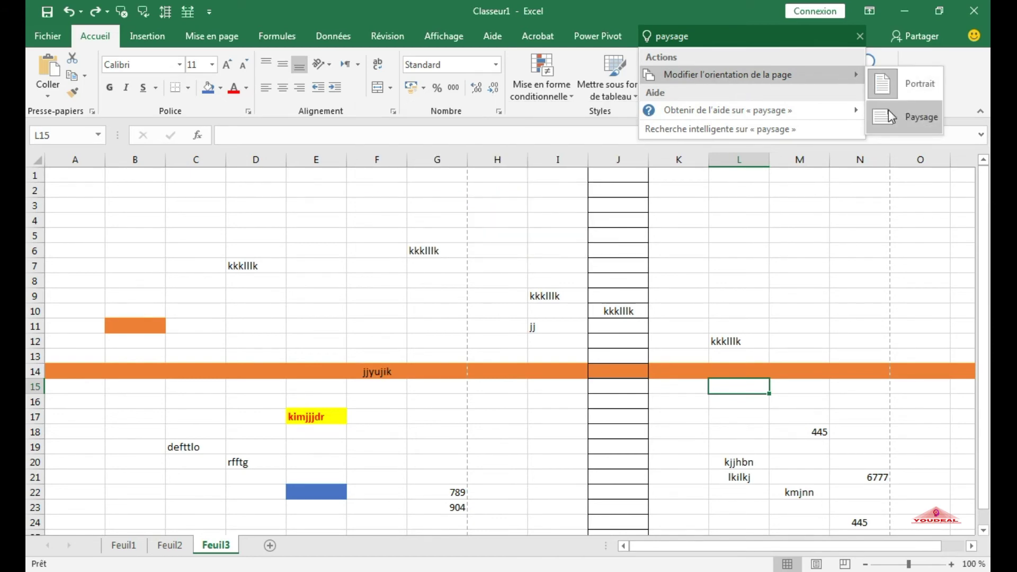
pyautogui.click(914, 122)
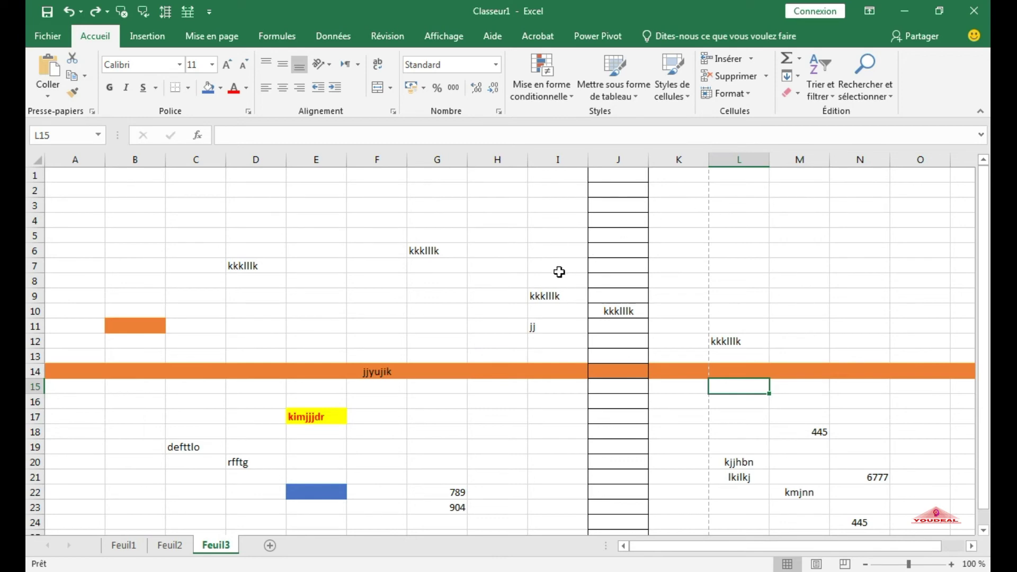
# Step: Check which page orientation is set for the worksheet in the page layout settings
pyautogui.click(215, 37)
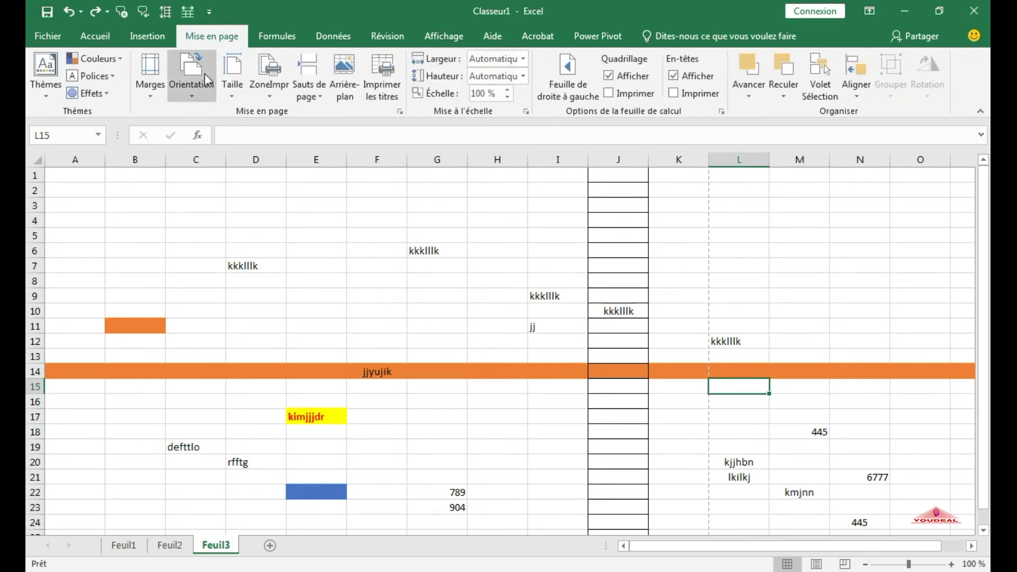
pyautogui.click(199, 101)
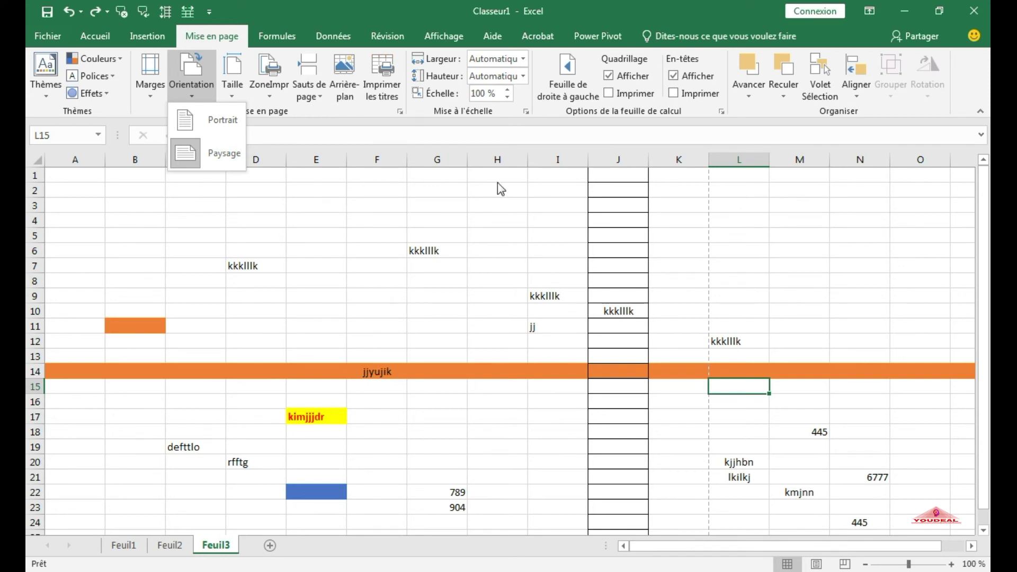
pyautogui.click(745, 202)
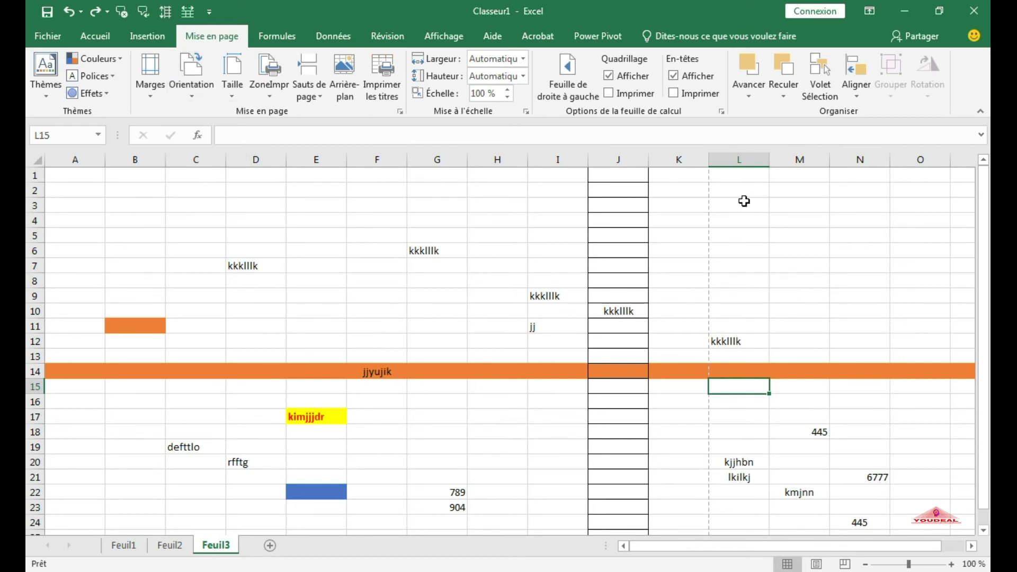
pyautogui.click(451, 211)
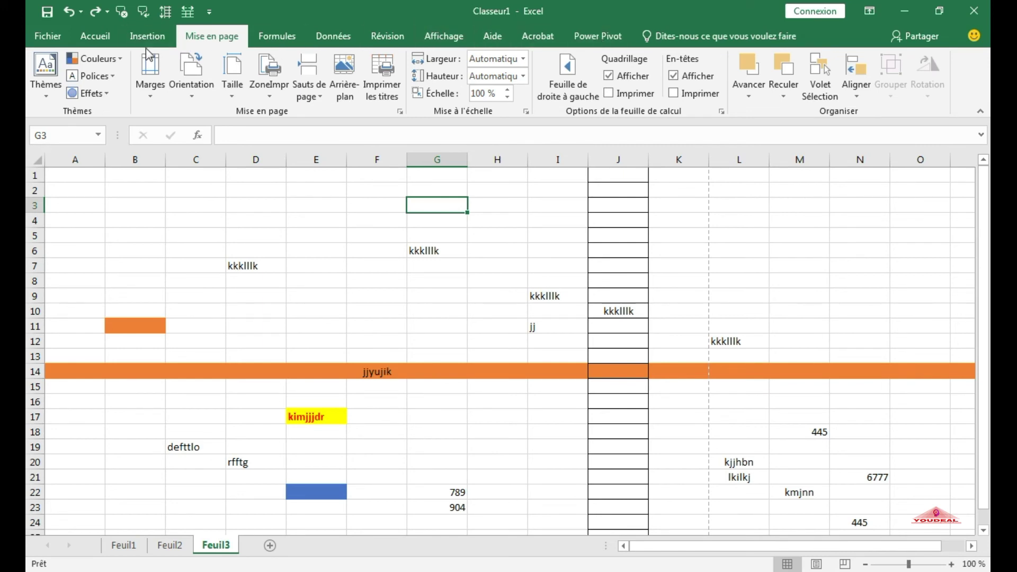
# Step: Search the commands for "modifier ruban" and show the help topics on it
pyautogui.click(691, 33)
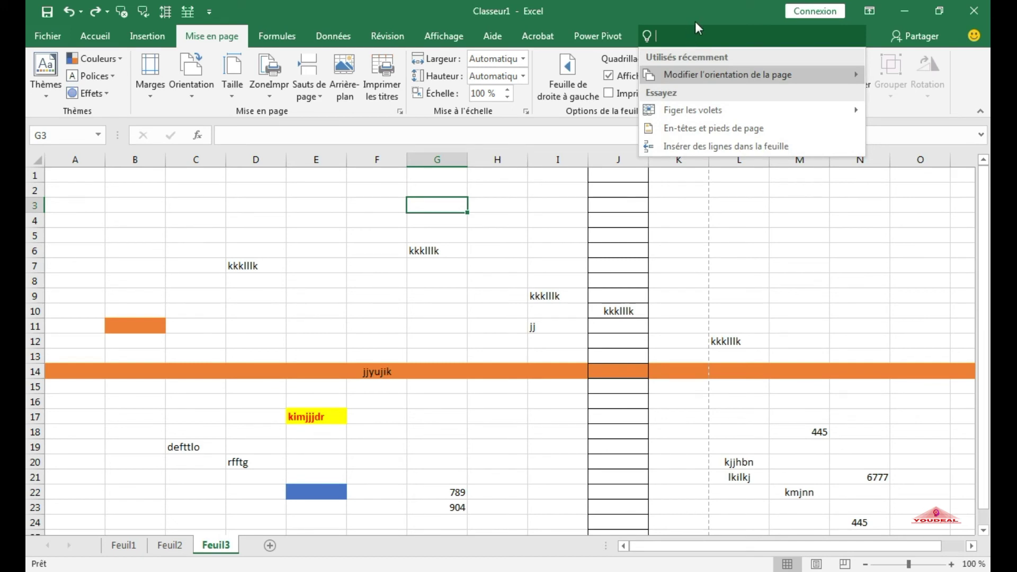
pyautogui.write('mod')
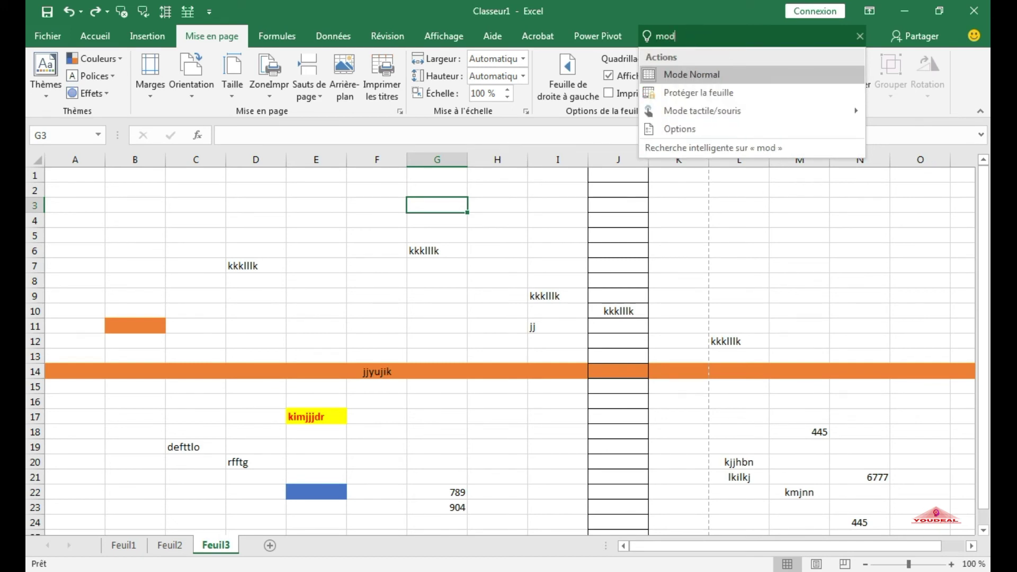
pyautogui.write('ifier r')
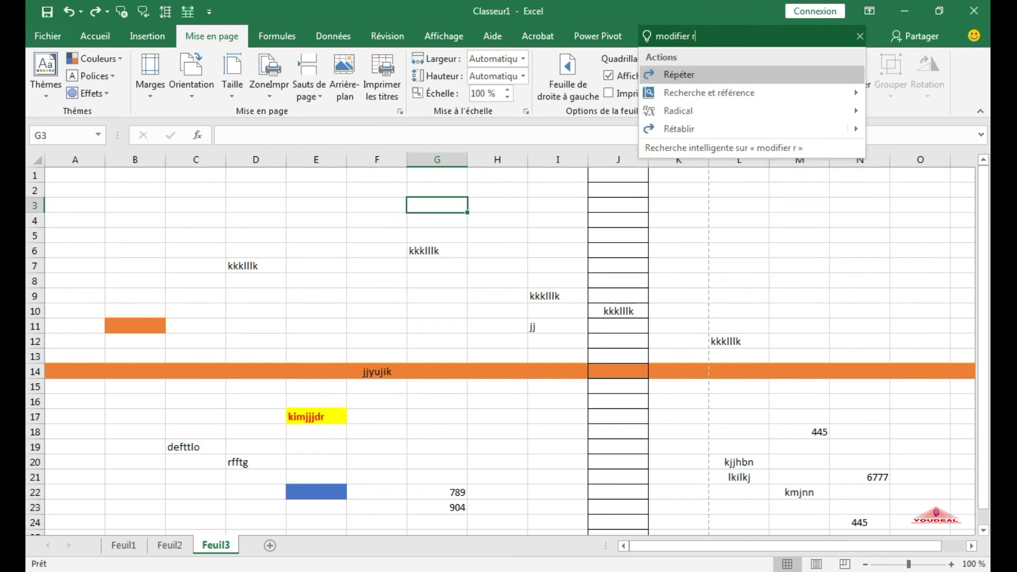
pyautogui.write('uban')
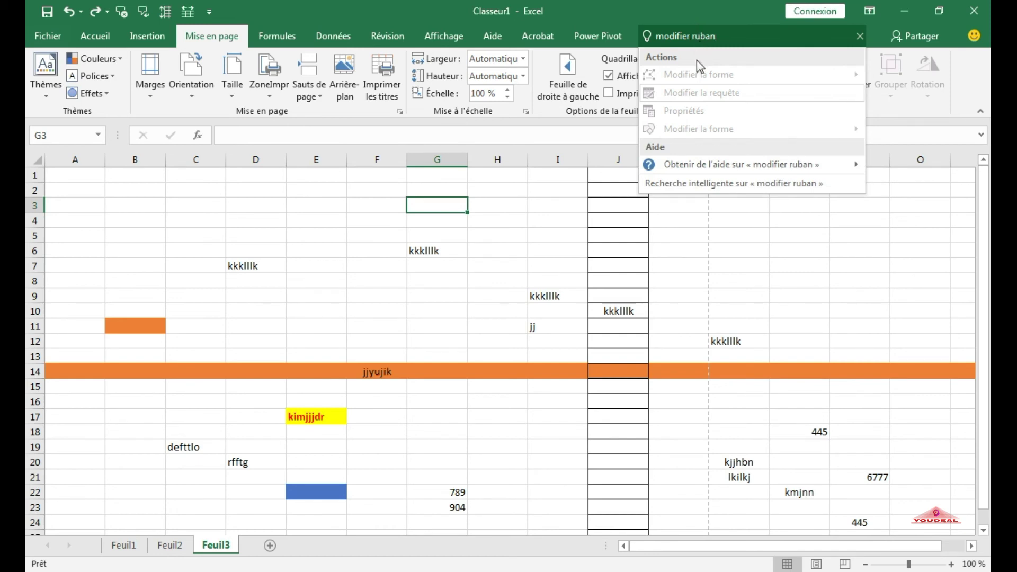
pyautogui.moveTo(695, 166)
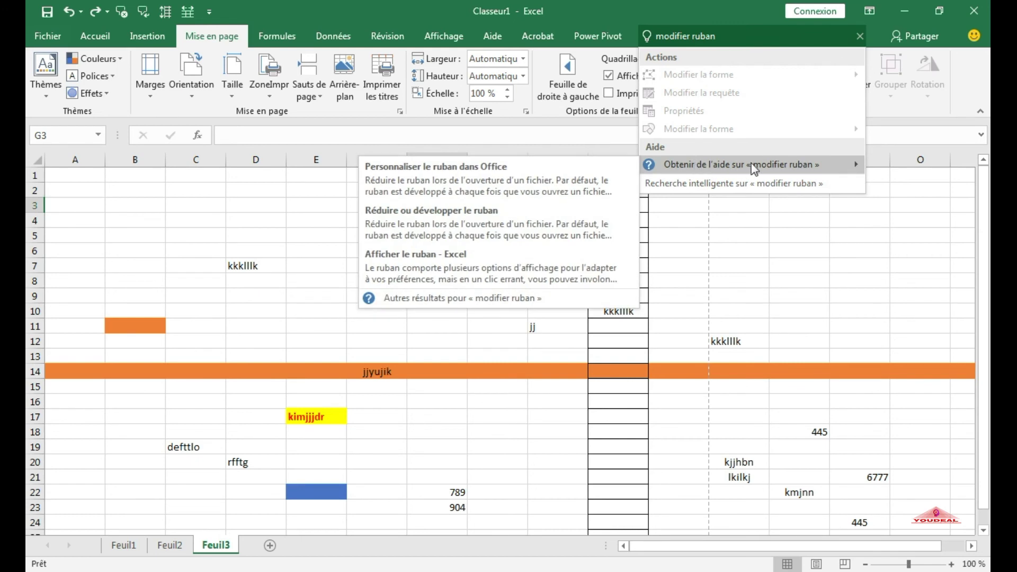